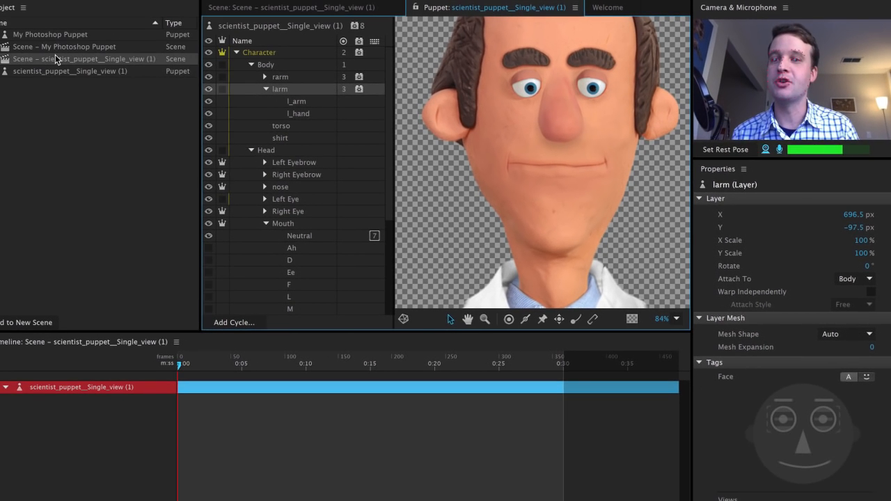
Step: Toggle the Mouth group's visibility off and back on in the scientist puppet
{"action": "left_click", "coordinate": [55, 55]}
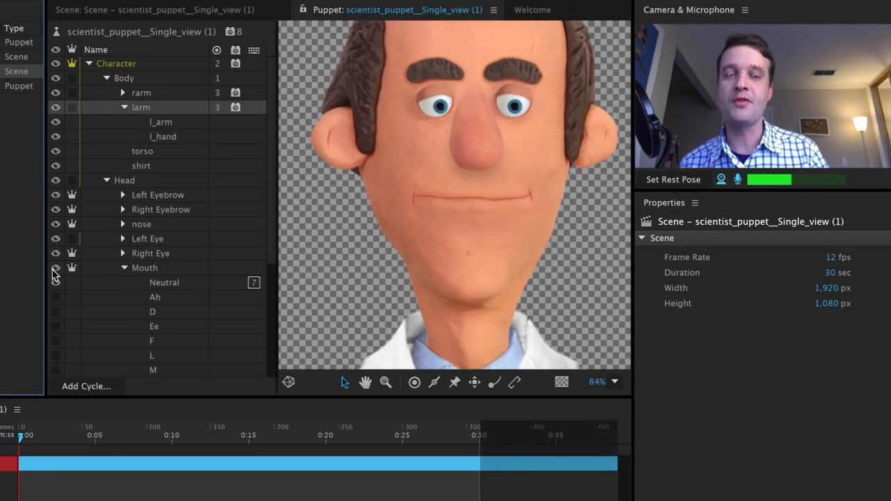
{"action": "left_click", "coordinate": [55, 273]}
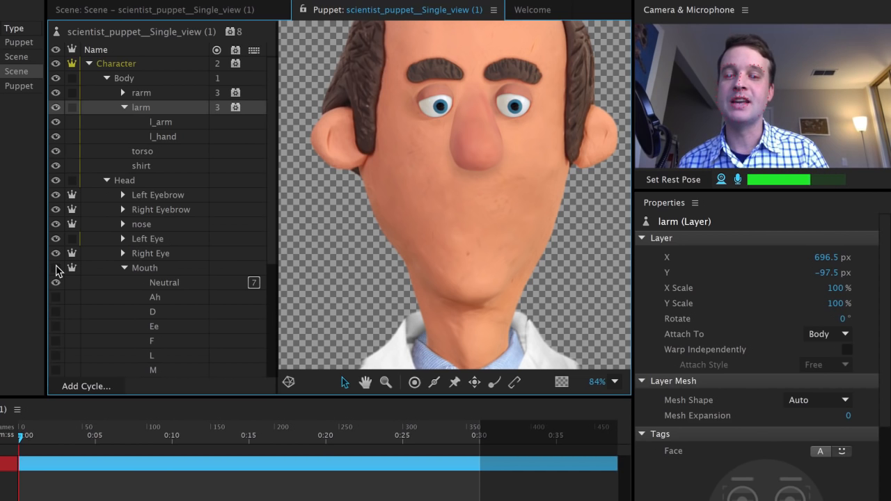
{"action": "left_click", "coordinate": [56, 270]}
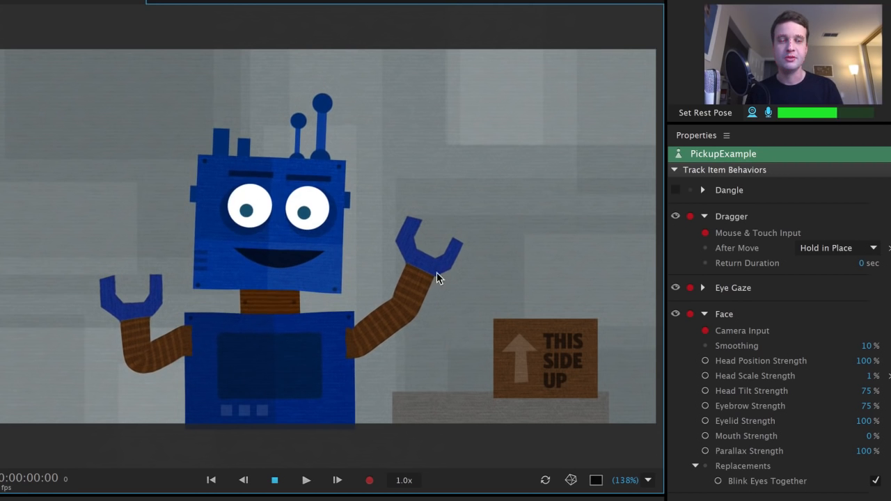
Step: Move the robot's raised claw in the scene and fire the box pickup trigger repeatedly to preview the swap
{"action": "left_click_drag", "start_coordinate": [449, 276], "coordinate": [443, 233]}
{"action": "key", "text": "1"}
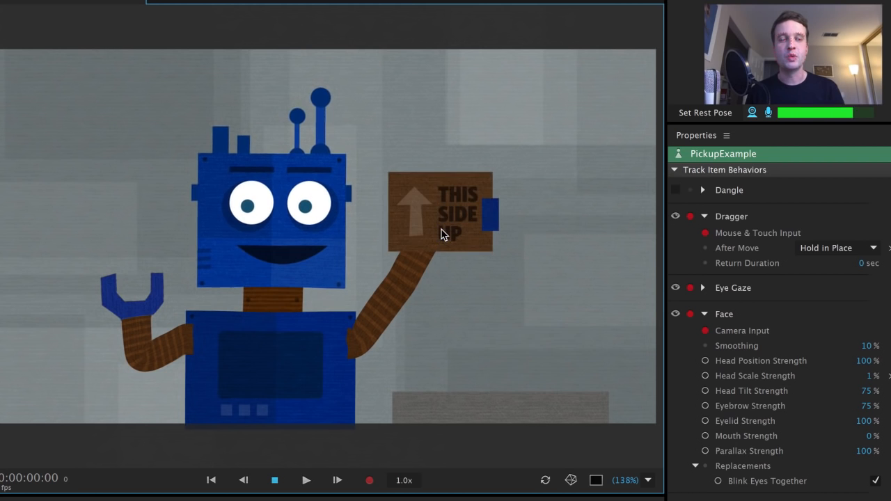
{"action": "key", "text": "1"}
{"action": "key", "text": "1"}
{"action": "key", "text": "1"}
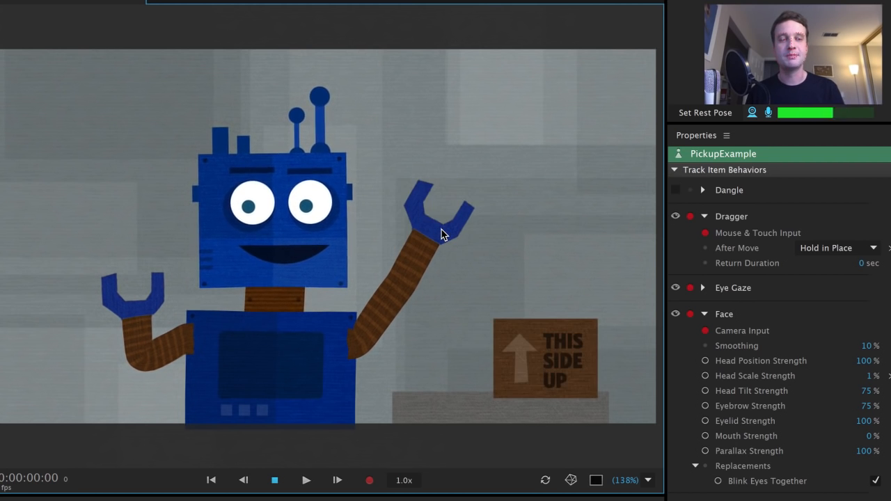
{"action": "key", "text": "1"}
{"action": "key", "text": "1"}
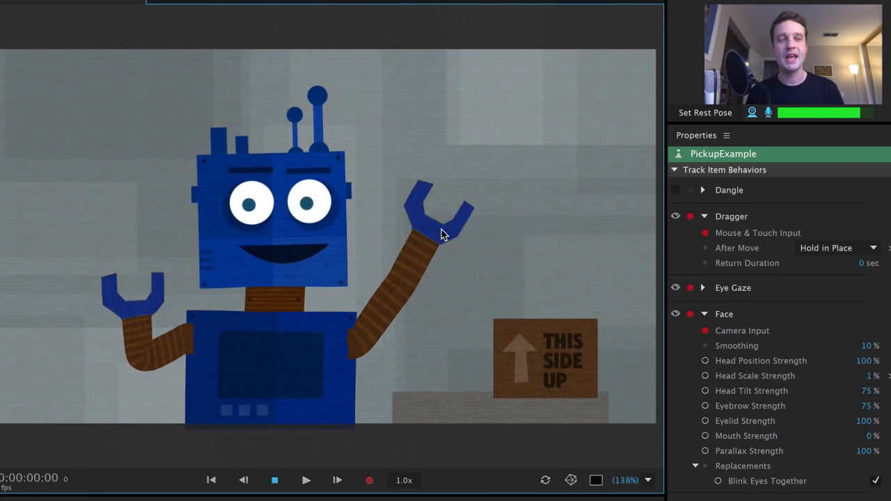
{"action": "key", "text": "1"}
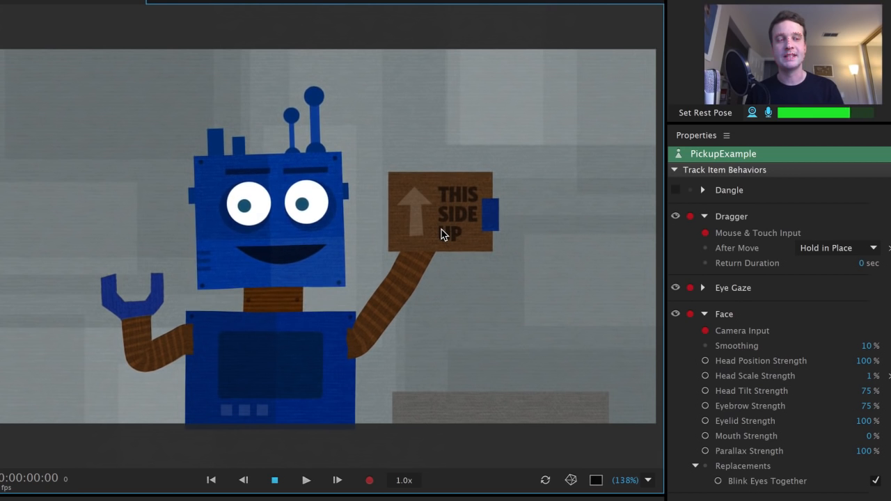
{"action": "key", "text": "1"}
{"action": "mouse_move", "coordinate": [474, 277]}
{"action": "left_mouse_down"}
{"action": "mouse_move", "coordinate": [518, 347]}
{"action": "mouse_move", "coordinate": [540, 355]}
{"action": "mouse_move", "coordinate": [503, 267]}
{"action": "mouse_move", "coordinate": [534, 372]}
{"action": "mouse_move", "coordinate": [518, 294]}
{"action": "mouse_move", "coordinate": [495, 255]}
{"action": "mouse_move", "coordinate": [470, 271]}
{"action": "left_mouse_up"}
{"action": "key", "text": "1"}
{"action": "key", "text": "1"}
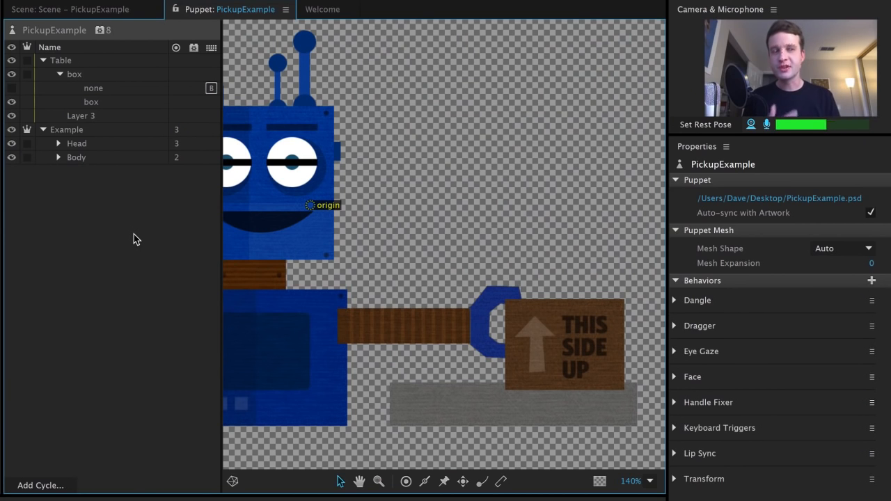
Step: Examine the PickupExample puppet's Example, Head, Body and Table groups, including the box group's none and box layers
{"action": "left_click", "coordinate": [97, 132]}
{"action": "left_click", "coordinate": [100, 143]}
{"action": "left_click", "coordinate": [105, 157]}
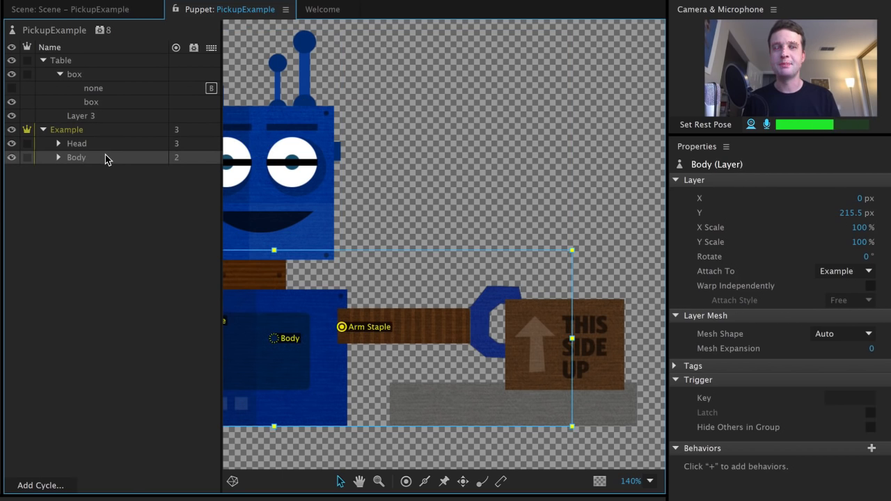
{"action": "left_click", "coordinate": [80, 63]}
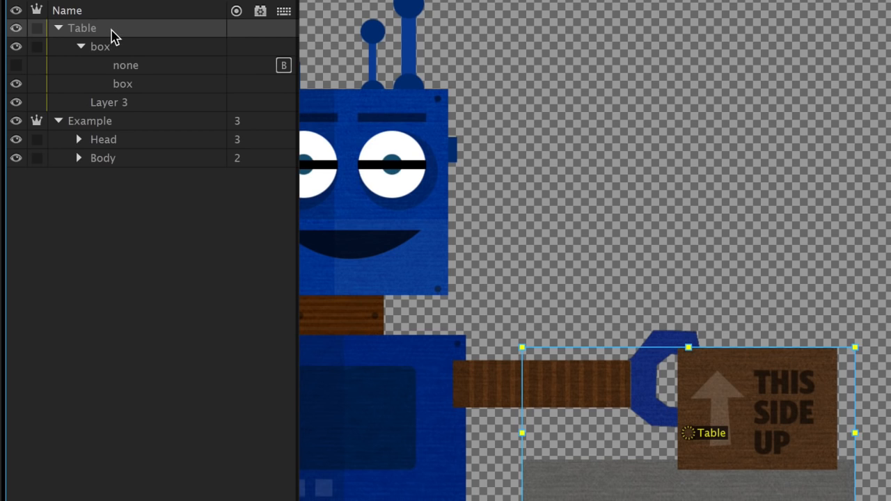
{"action": "left_click", "coordinate": [111, 48]}
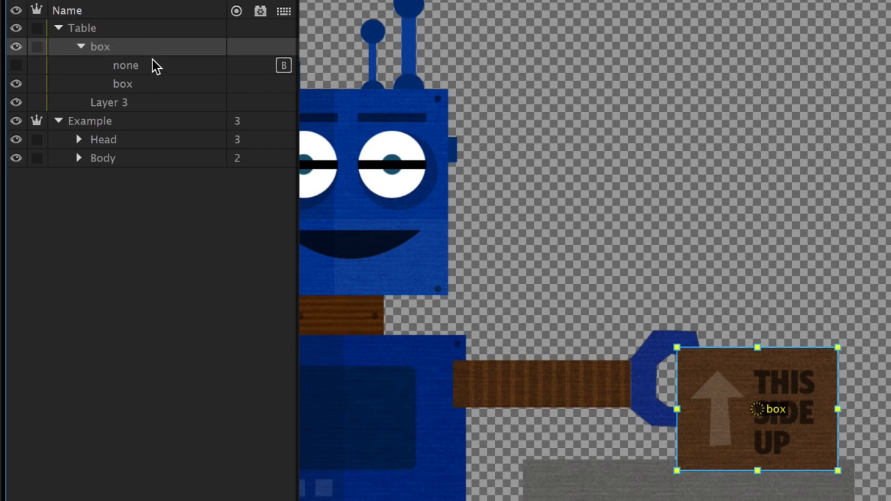
{"action": "left_click", "coordinate": [158, 88]}
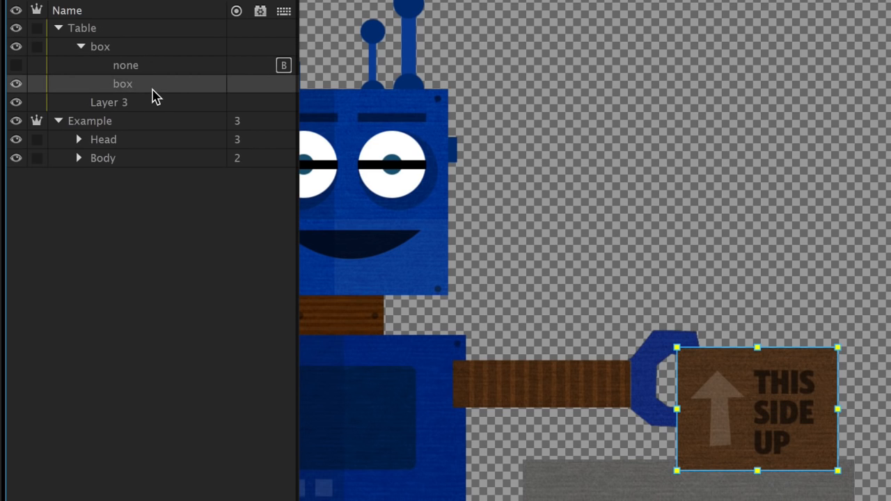
{"action": "left_click", "coordinate": [174, 70]}
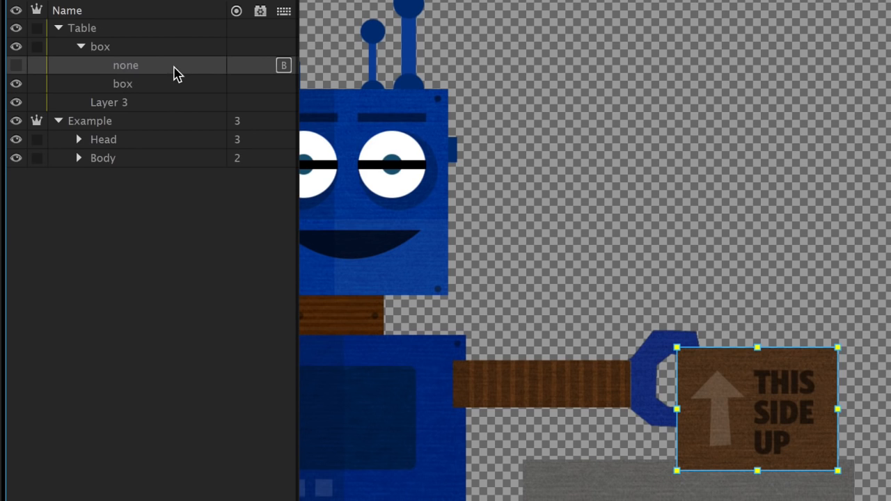
Step: Toggle the none and box layers to preview the empty table, check the none layer's trigger key, and hide the box group
{"action": "left_click", "coordinate": [16, 65]}
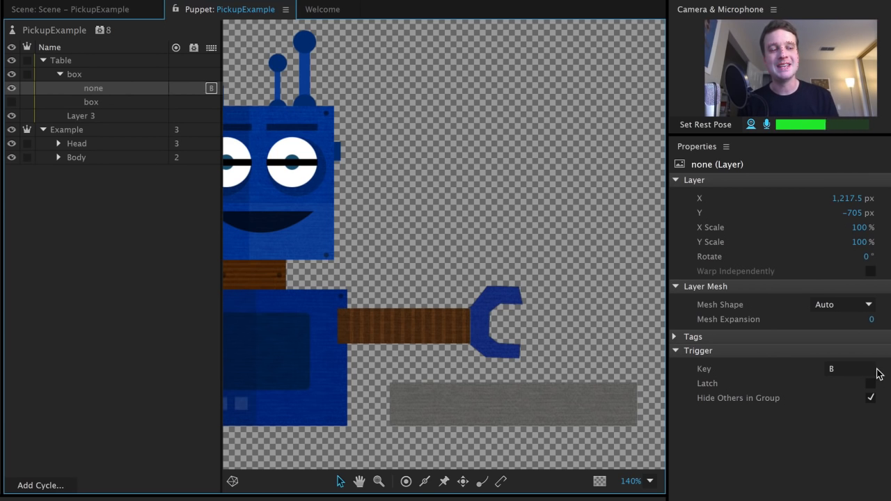
{"action": "left_click", "coordinate": [877, 369]}
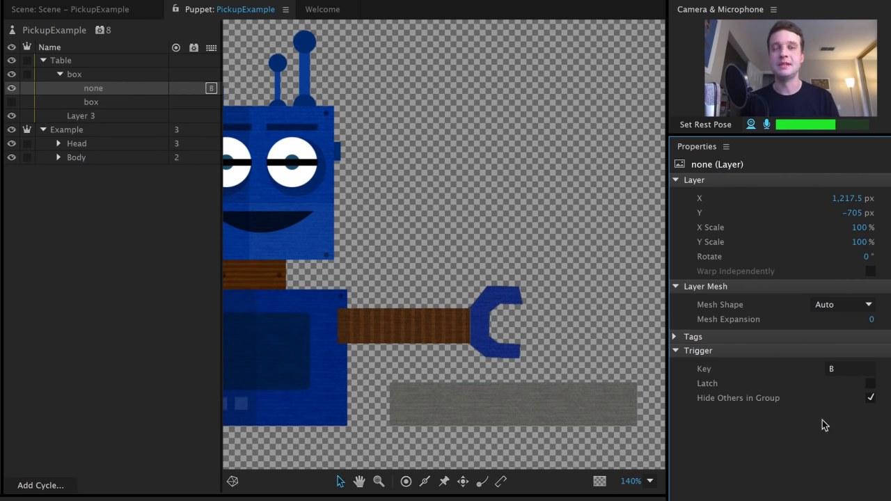
{"action": "left_click", "coordinate": [11, 102]}
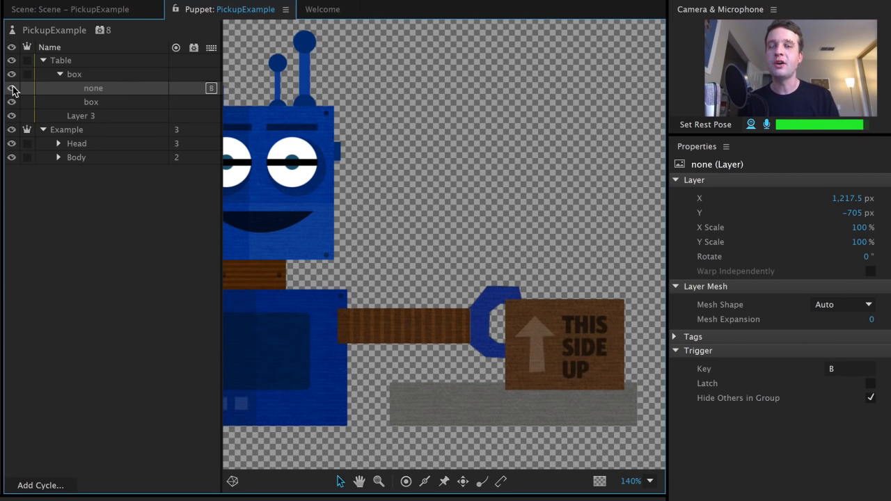
{"action": "left_click", "coordinate": [10, 103]}
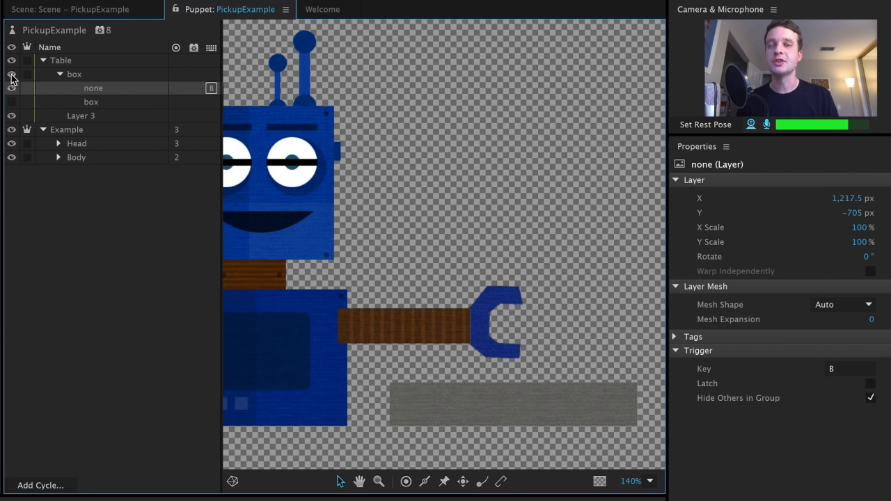
{"action": "left_click", "coordinate": [11, 75]}
Step: Expand the Body group, preview the Arm's BoxHold artwork by showing and hiding it, and show the table's box layer again
{"action": "left_click", "coordinate": [58, 158]}
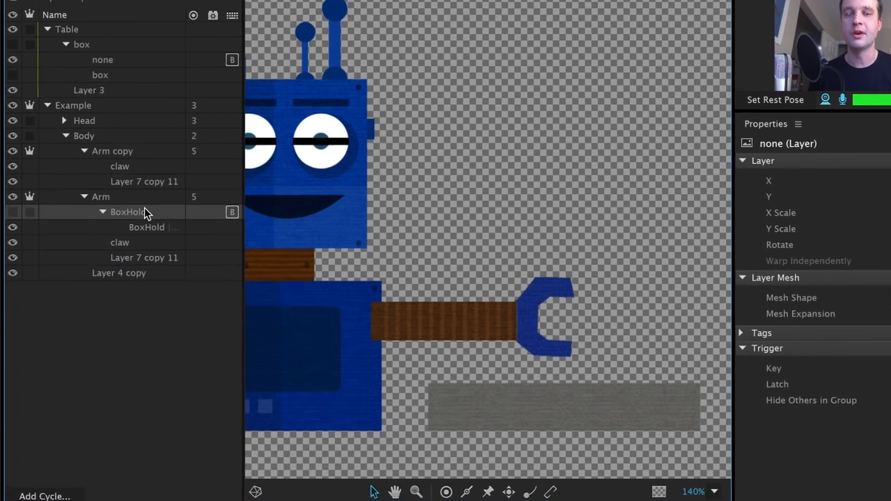
{"action": "left_click", "coordinate": [144, 212]}
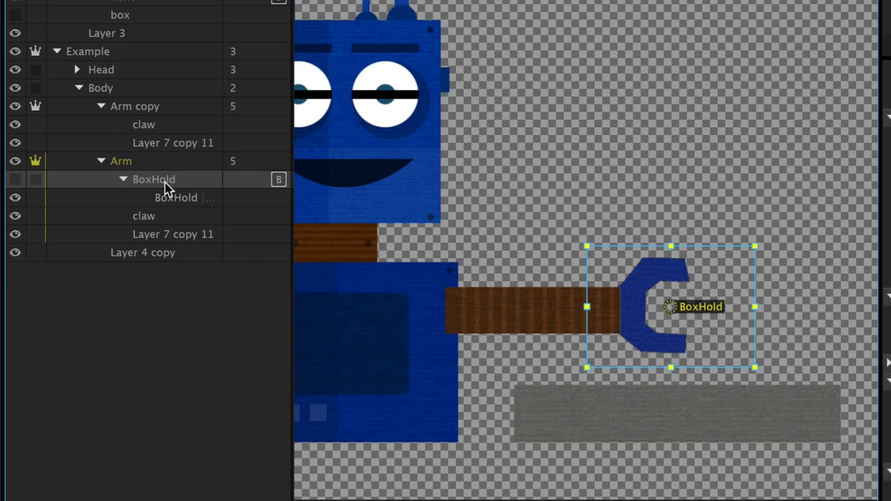
{"action": "left_click", "coordinate": [16, 179]}
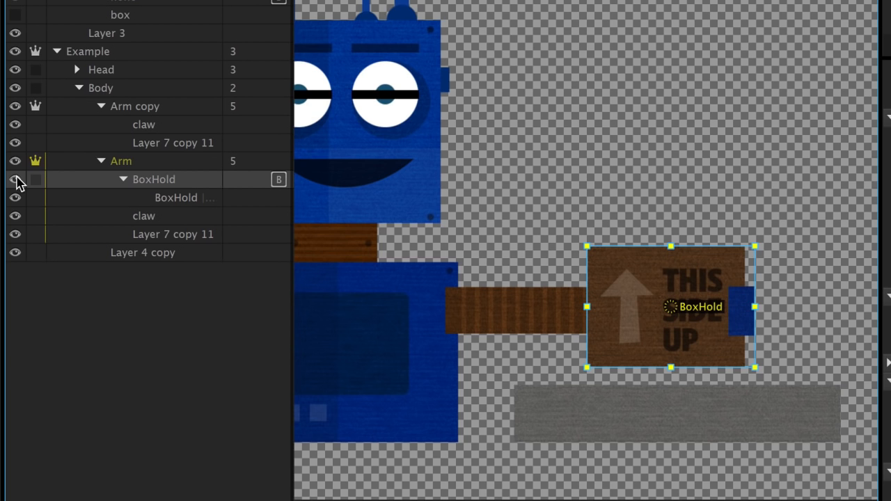
{"action": "left_click", "coordinate": [15, 180]}
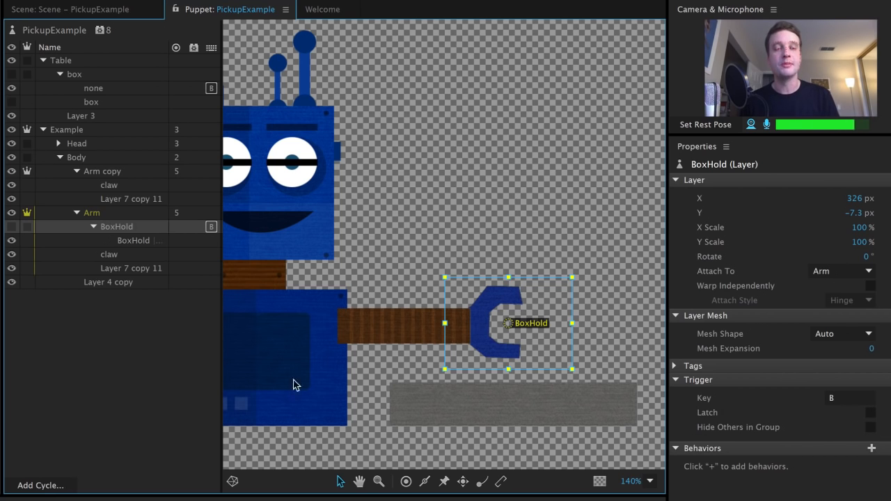
{"action": "left_click", "coordinate": [131, 270]}
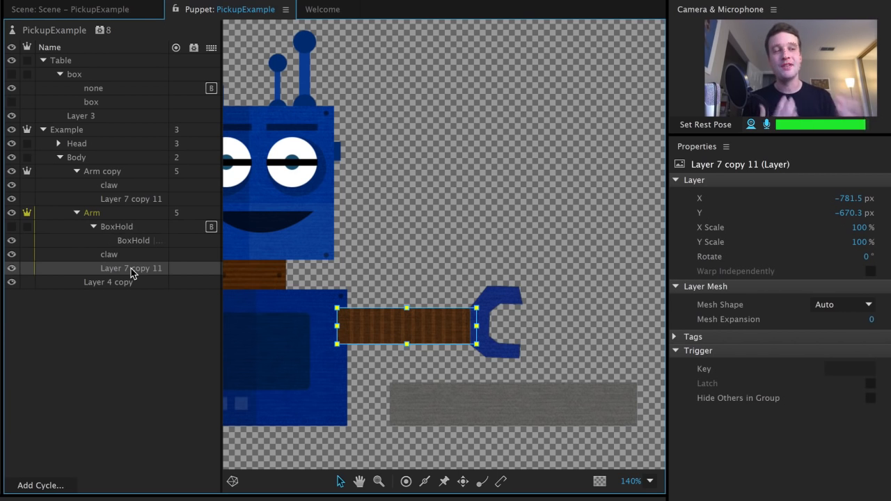
{"action": "left_click", "coordinate": [137, 226]}
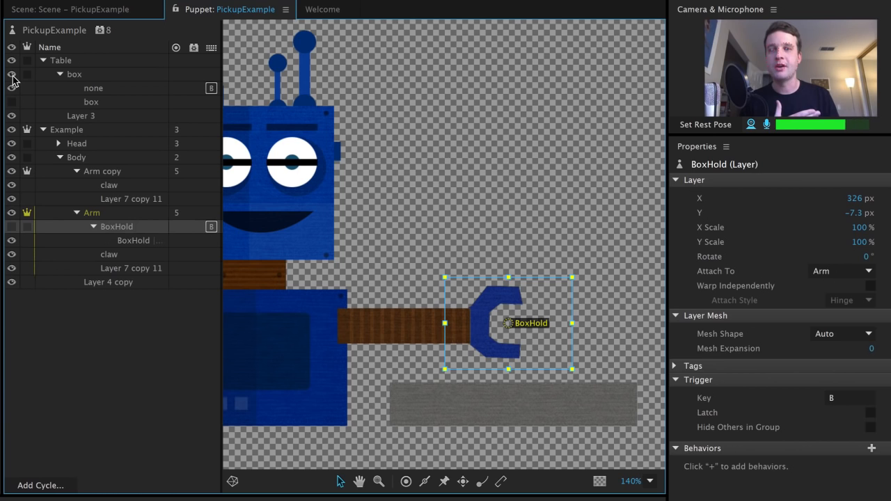
{"action": "left_click", "coordinate": [12, 102]}
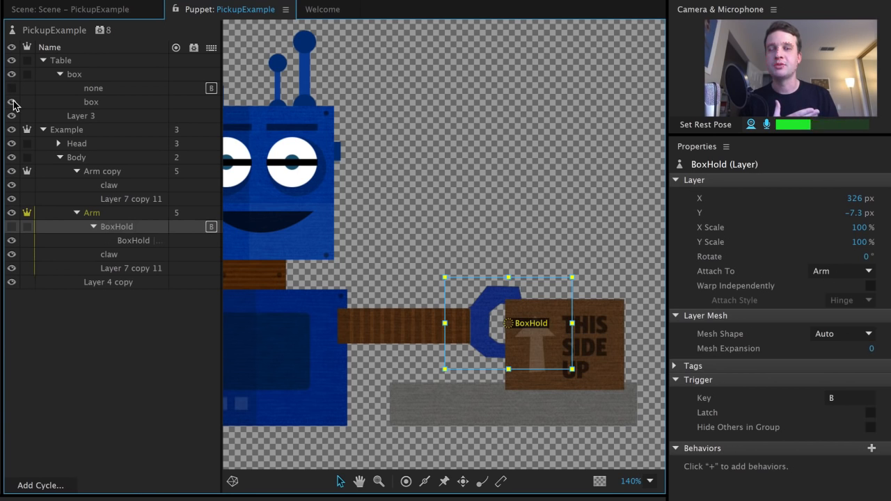
Step: Test the pickup in the PickupExample scene by moving the claw onto the box, firing the B trigger and raising the arm
{"action": "left_click", "coordinate": [90, 10]}
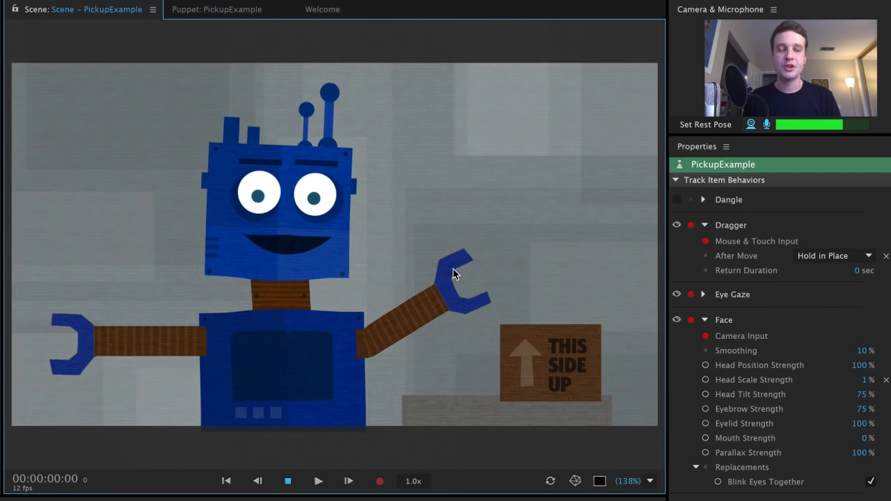
{"action": "left_click_drag", "start_coordinate": [452, 269], "coordinate": [552, 336]}
{"action": "key", "text": "b"}
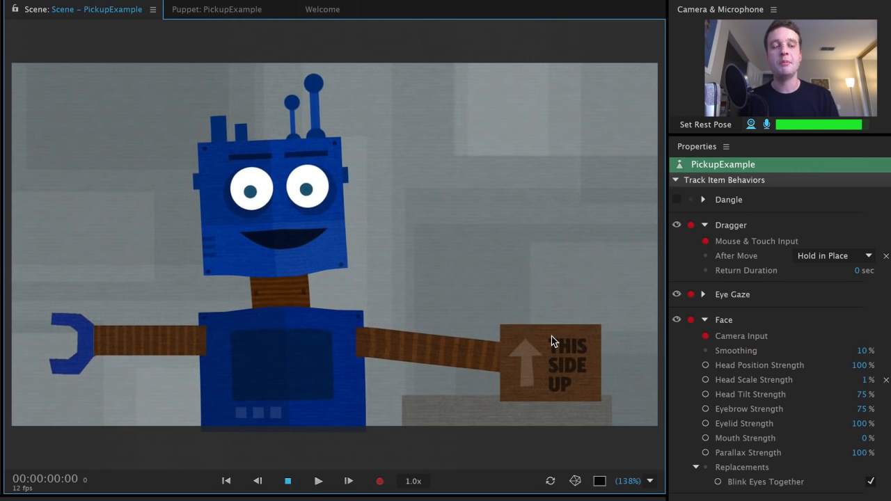
{"action": "left_click_drag", "start_coordinate": [533, 300], "coordinate": [469, 264]}
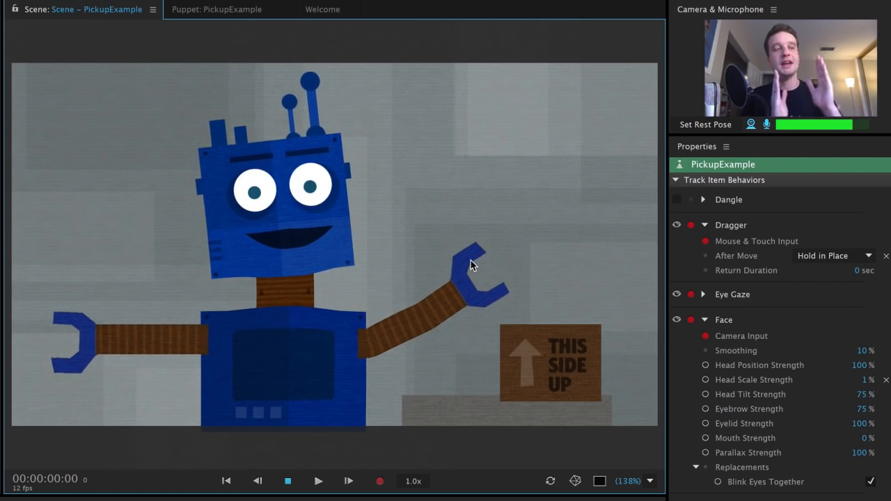
Step: Make the puppet's BoxHold group warp independently and place a staple at its center to attach it to the Arm
{"action": "left_click", "coordinate": [215, 10]}
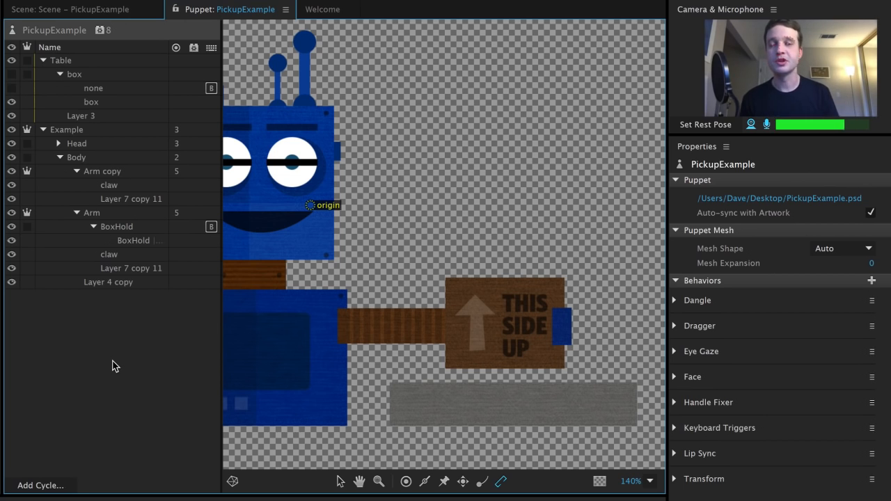
{"action": "left_click", "coordinate": [115, 228]}
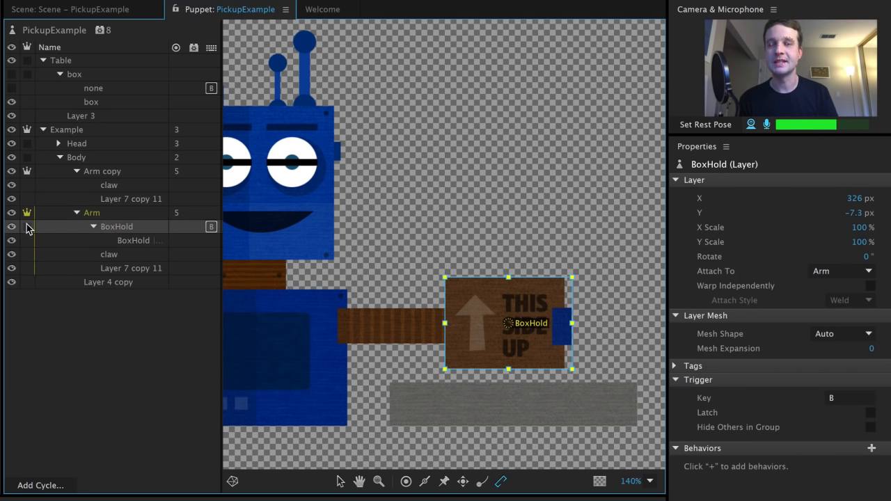
{"action": "left_click", "coordinate": [27, 227]}
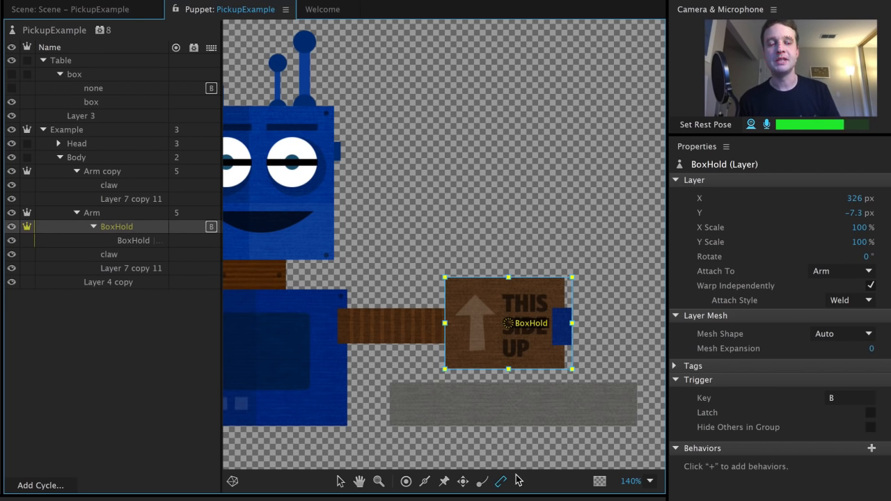
{"action": "left_click", "coordinate": [509, 324]}
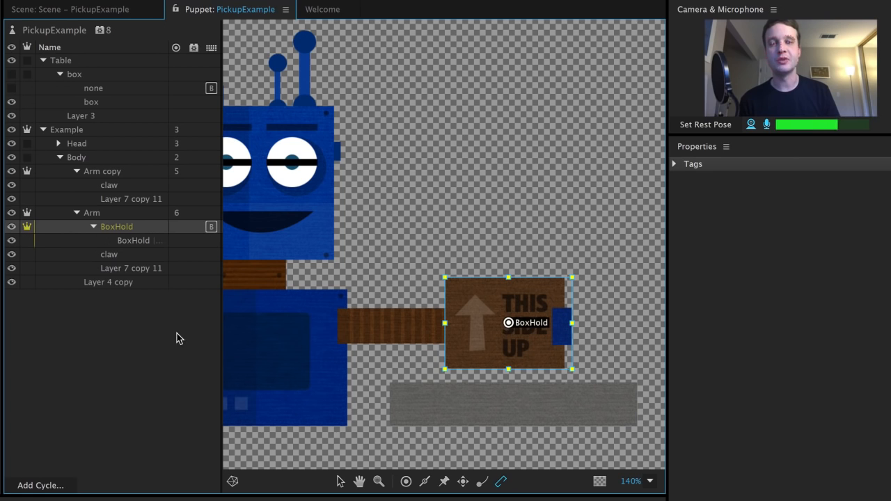
Step: Review the stapled BoxHold group's Attach Style options, keep Weld, and return to the PickupExample scene
{"action": "left_click", "coordinate": [104, 215]}
{"action": "left_click", "coordinate": [124, 229]}
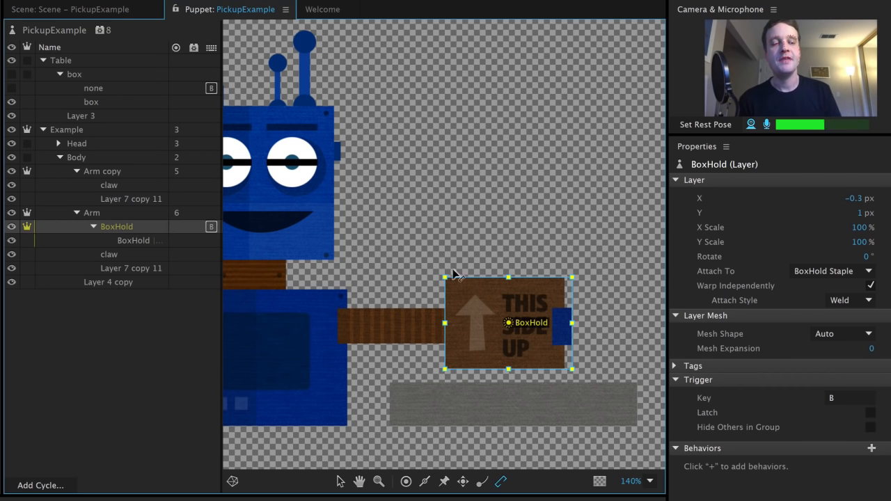
{"action": "left_click", "coordinate": [844, 303]}
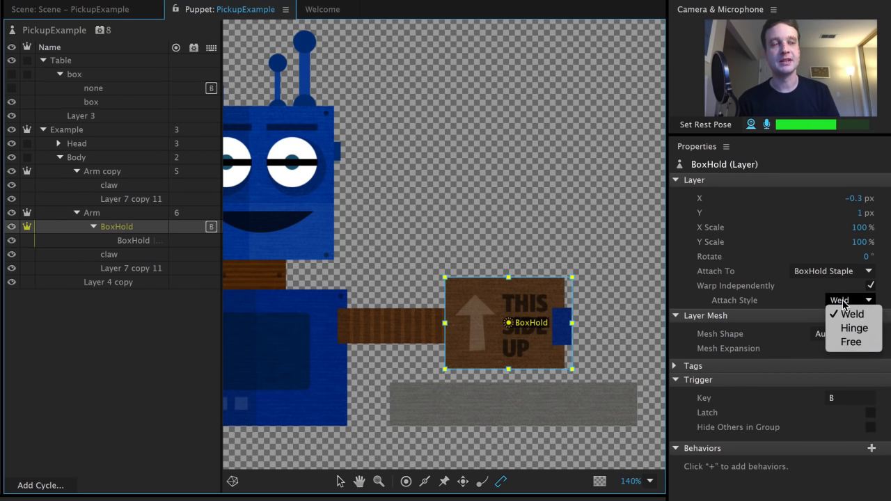
{"action": "left_click", "coordinate": [856, 327]}
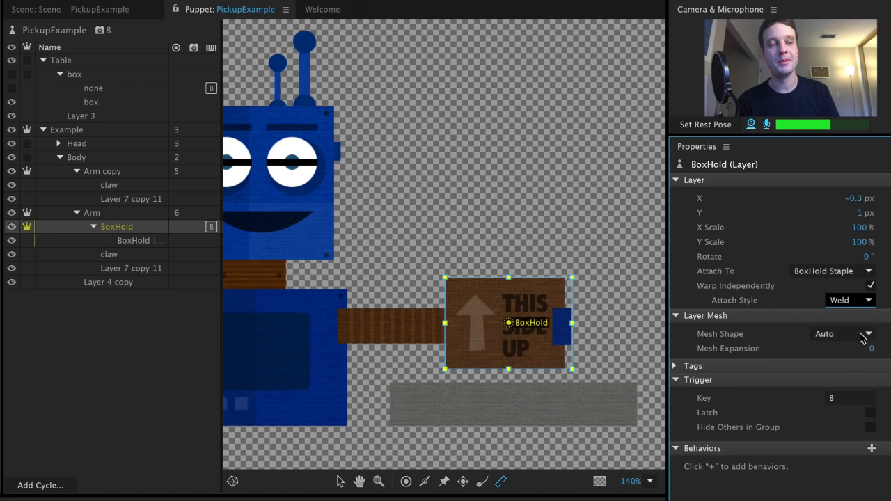
{"action": "left_click", "coordinate": [89, 10]}
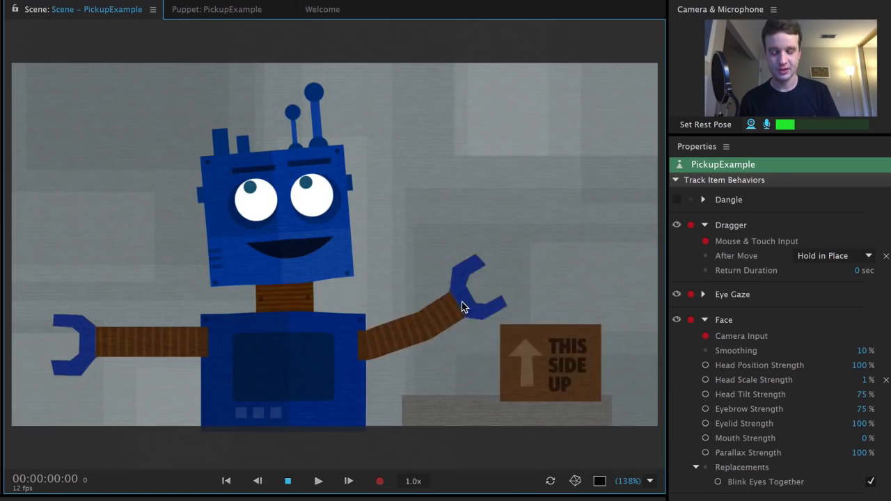
Step: Move the claw in the scene, and set the puppet's BoxHold layer Attach Style to Hinge
{"action": "left_click_drag", "start_coordinate": [465, 307], "coordinate": [511, 293]}
{"action": "left_click", "coordinate": [235, 11]}
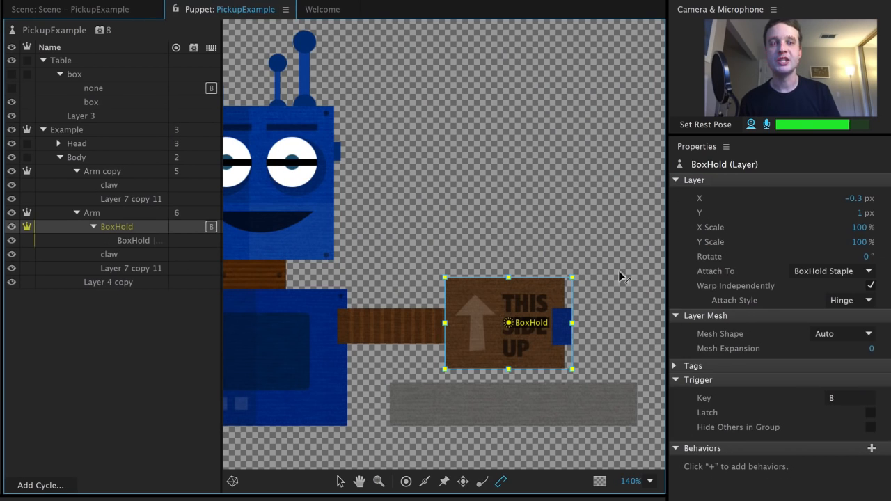
{"action": "left_click", "coordinate": [845, 299]}
{"action": "left_click", "coordinate": [855, 314]}
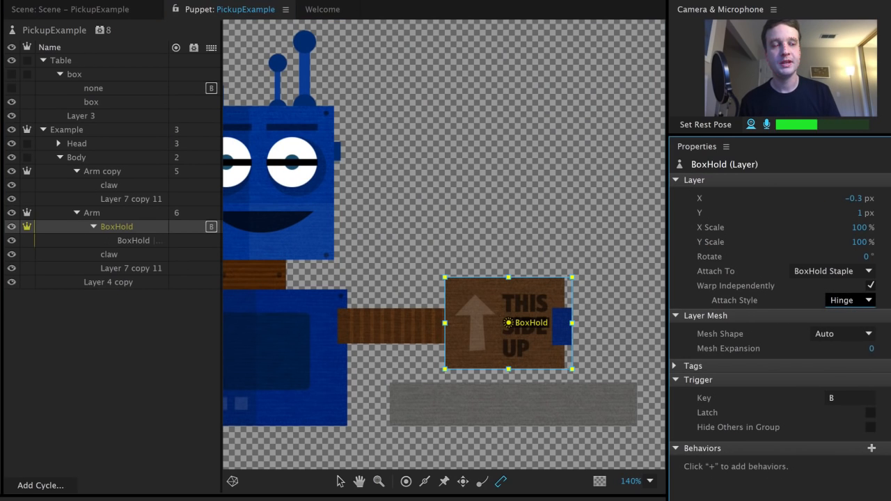
Step: Test the hinged box in the PickupExample scene by firing the B trigger and raising the robot's arm
{"action": "left_click", "coordinate": [95, 11]}
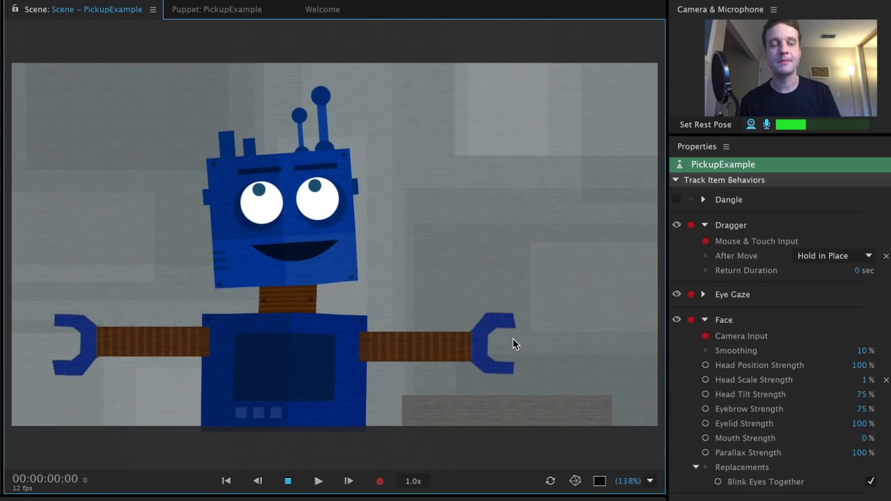
{"action": "left_click_drag", "start_coordinate": [514, 339], "coordinate": [497, 307]}
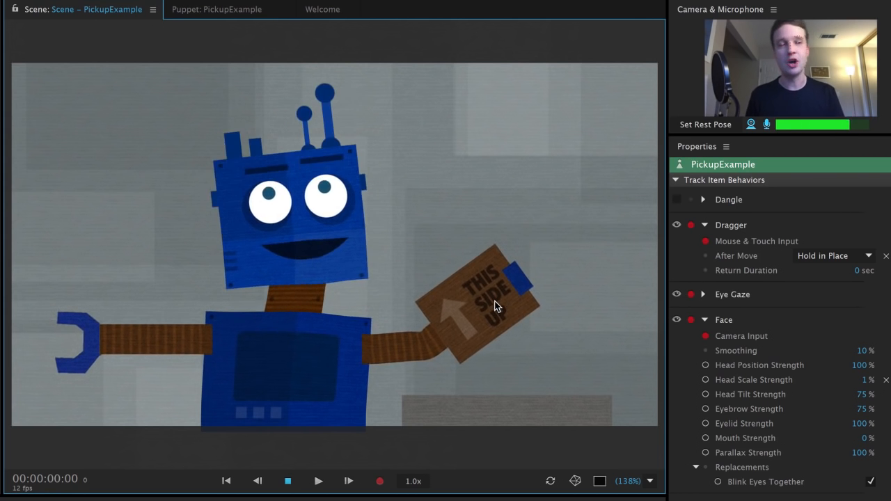
{"action": "left_click_drag", "start_coordinate": [494, 307], "coordinate": [487, 273]}
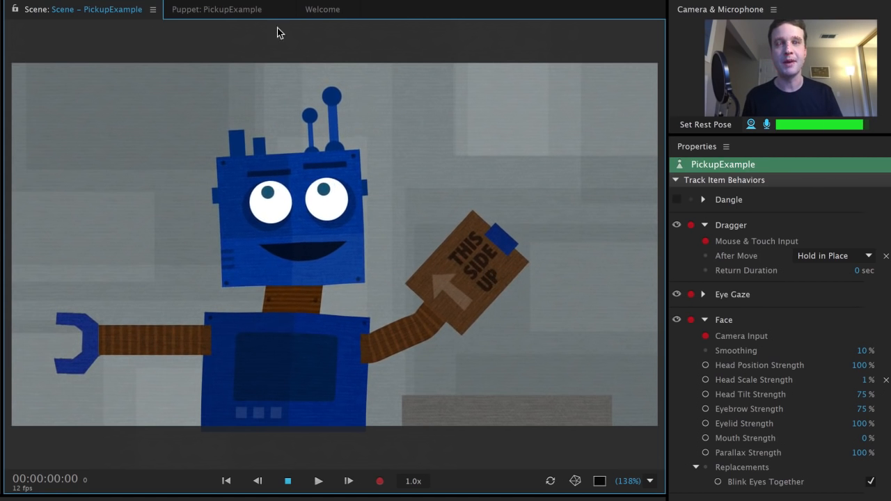
Step: Turn off independent warping for the puppet's BoxHold group and test raising the arm with the box in the scene
{"action": "left_click", "coordinate": [231, 10]}
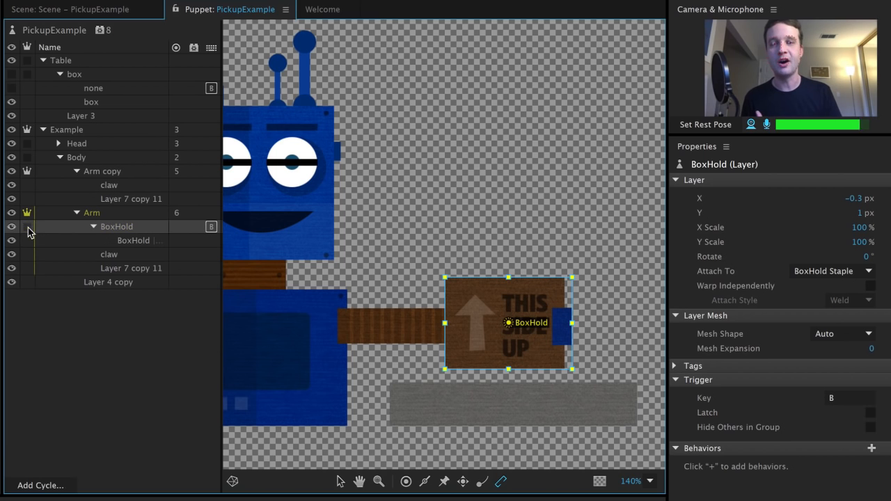
{"action": "left_click", "coordinate": [125, 11]}
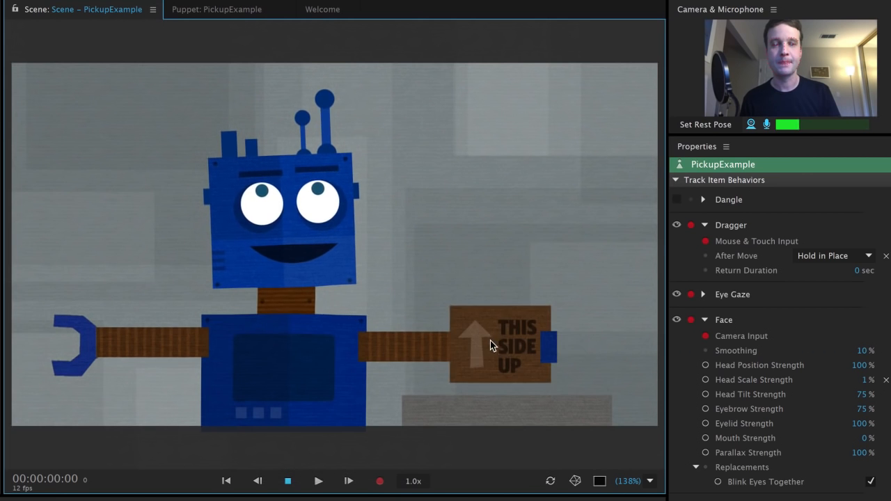
{"action": "left_click_drag", "start_coordinate": [490, 346], "coordinate": [462, 286]}
Step: Make the puppet's BoxHold group warp independently again and test the arm movement in the PickupExample scene
{"action": "left_click", "coordinate": [248, 15]}
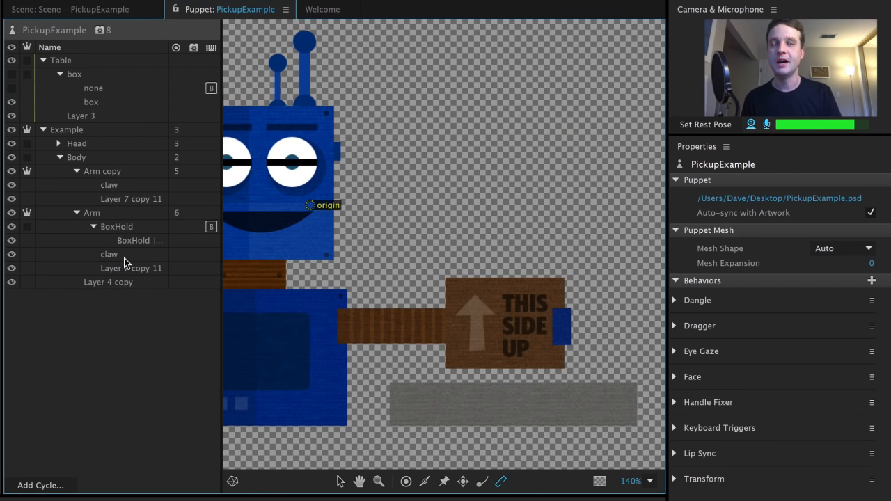
{"action": "left_click", "coordinate": [116, 226]}
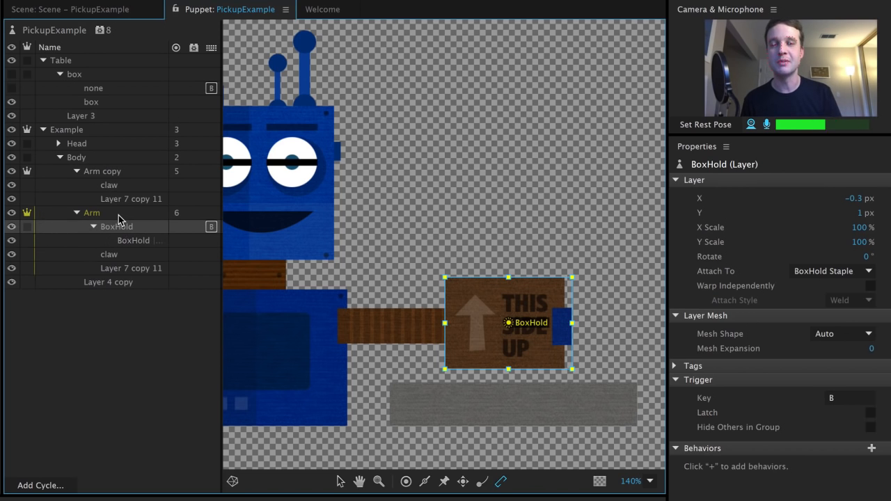
{"action": "left_click", "coordinate": [27, 230]}
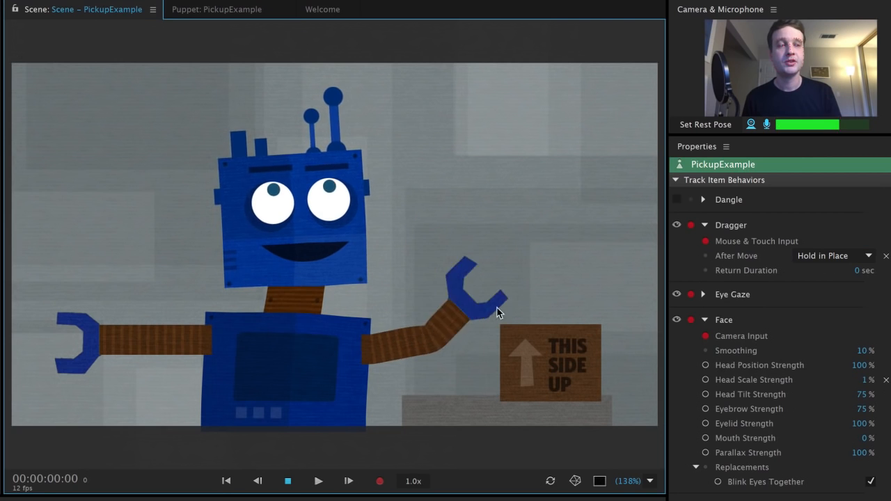
{"action": "left_click_drag", "start_coordinate": [498, 313], "coordinate": [526, 282]}
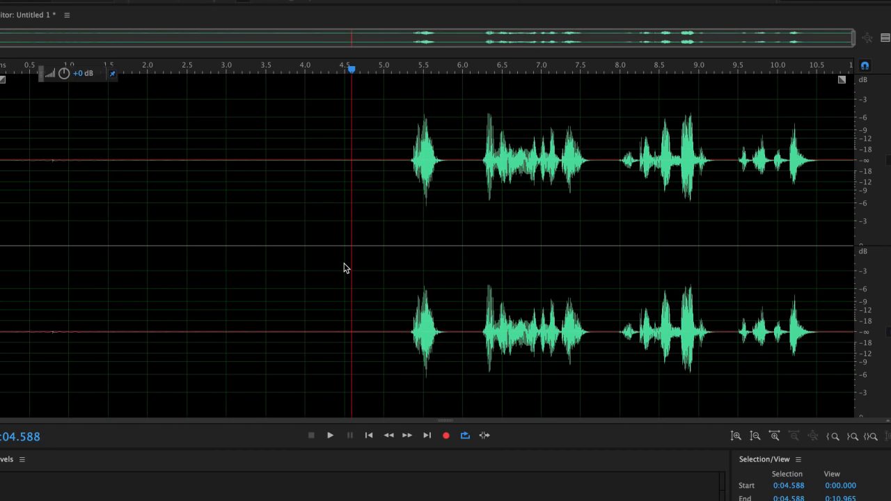
Step: Play the voice recording from about 4.86 s, and move the playhead back to about 4.6 s
{"action": "left_click", "coordinate": [373, 245]}
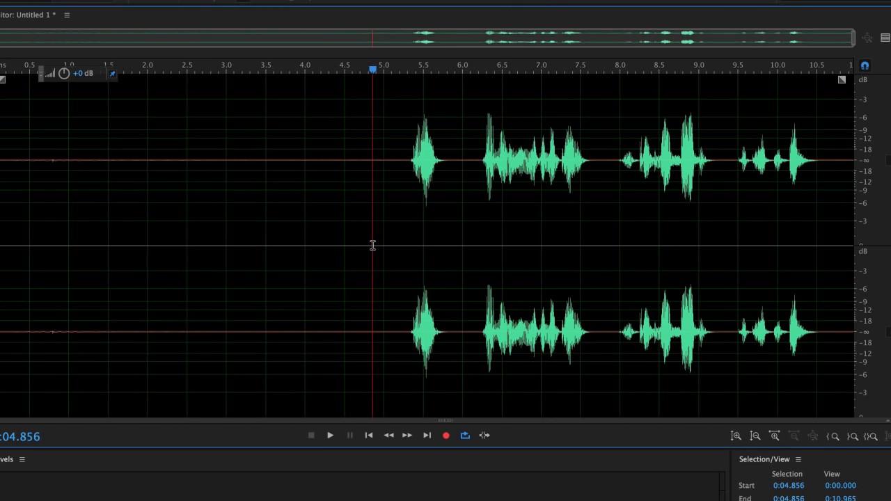
{"action": "key", "text": "space"}
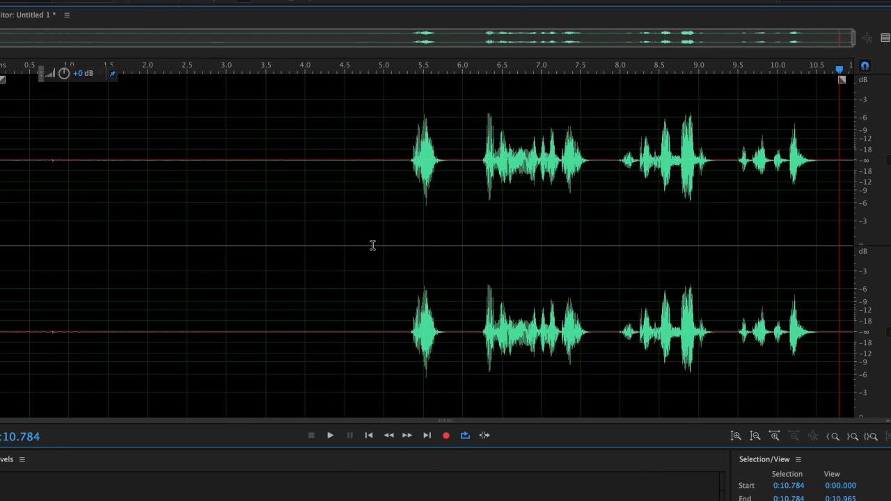
{"action": "left_click", "coordinate": [373, 245]}
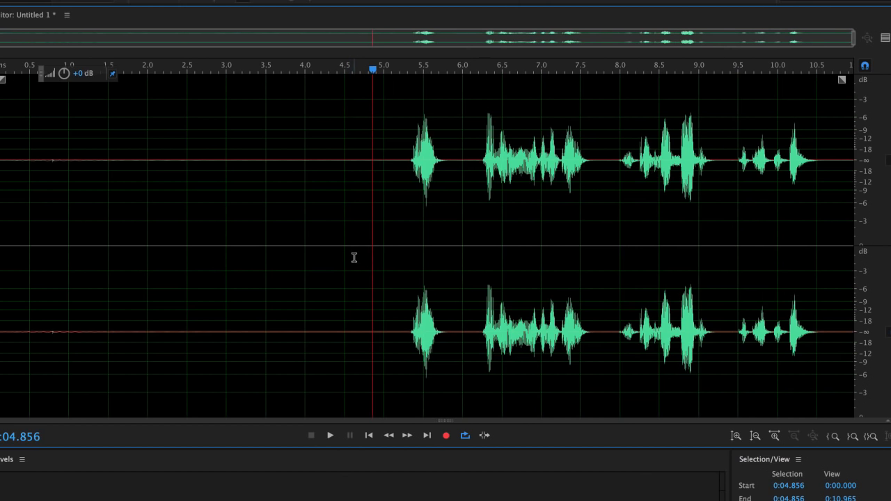
{"action": "left_click", "coordinate": [353, 256]}
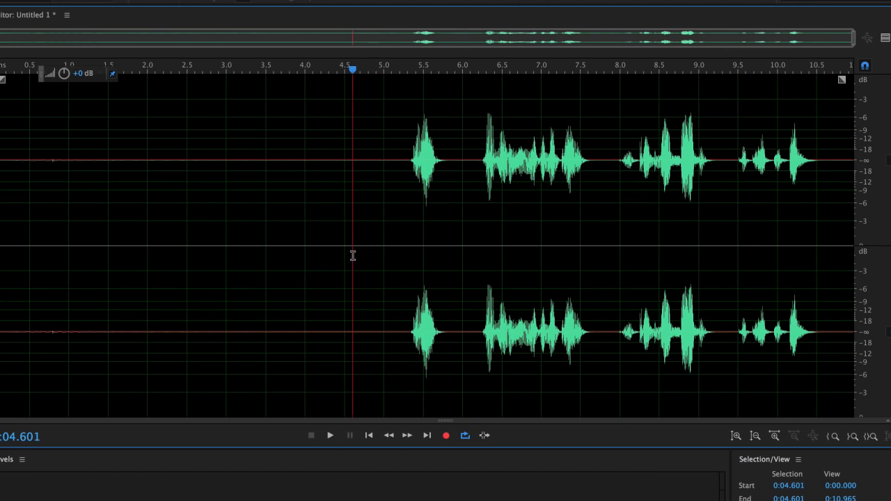
Step: Apply the Hard Limit to -0.1 dB favorite to the entire voice recording
{"action": "key", "text": "ctrl+a"}
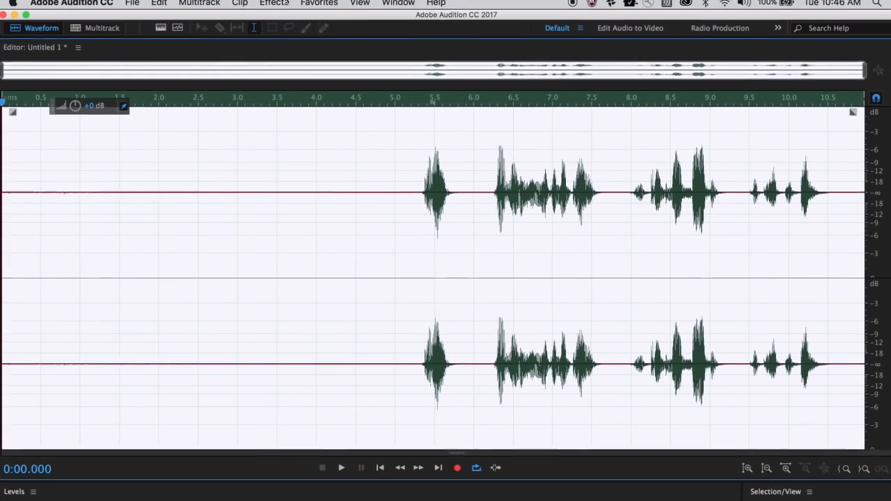
{"action": "left_click", "coordinate": [303, 6]}
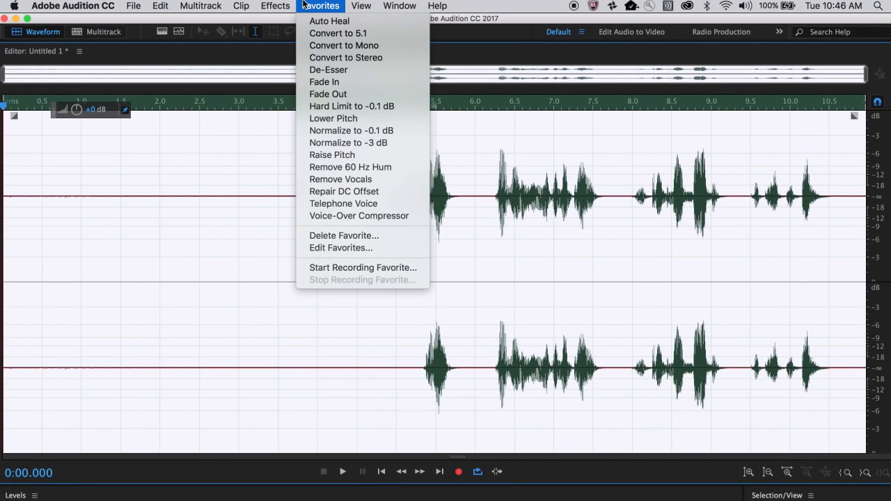
{"action": "left_click", "coordinate": [364, 106]}
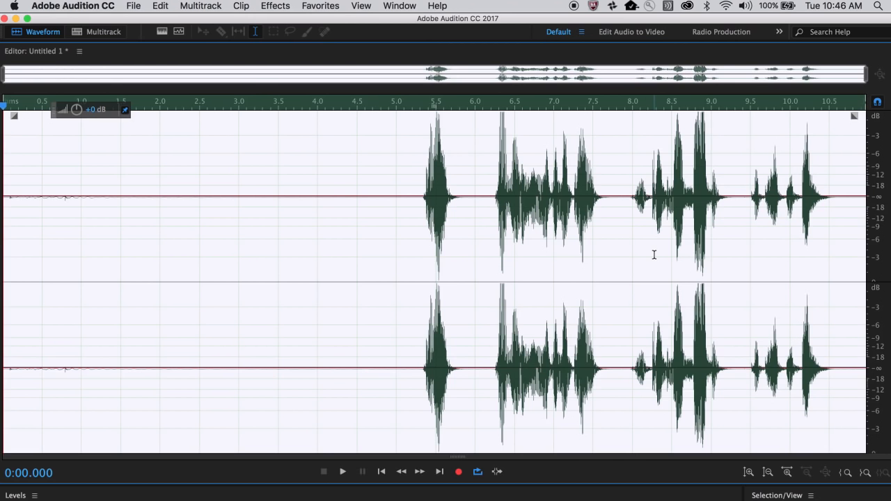
Step: Play the hard-limited recording from about 5.17 s, stop it and move the playhead to about 7.84 s
{"action": "left_click", "coordinate": [410, 227]}
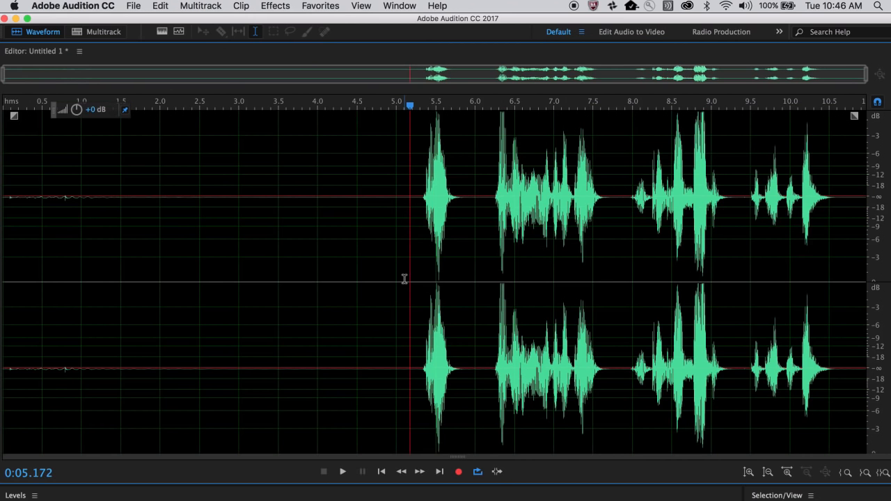
{"action": "key", "text": "space"}
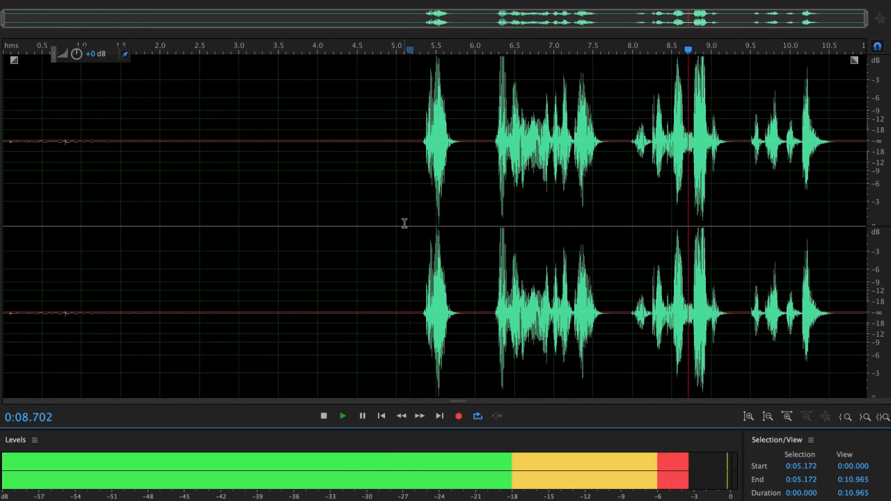
{"action": "key", "text": "space"}
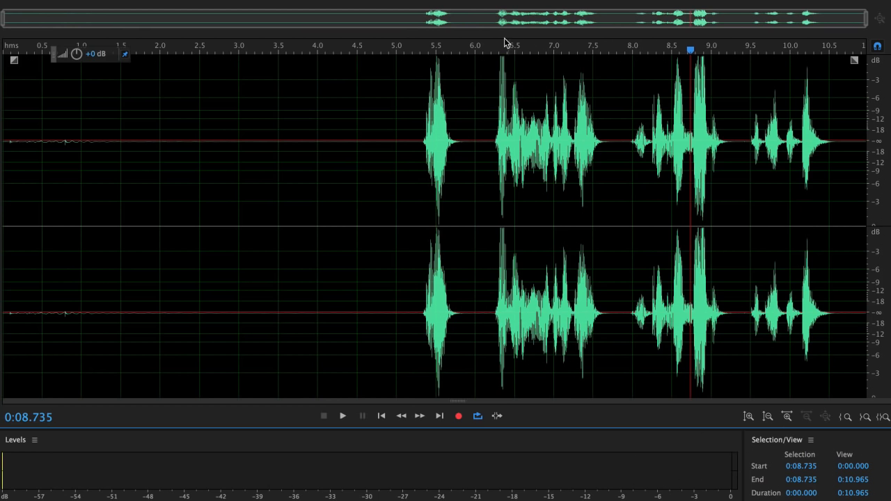
{"action": "left_click_drag", "start_coordinate": [504, 44], "coordinate": [620, 53]}
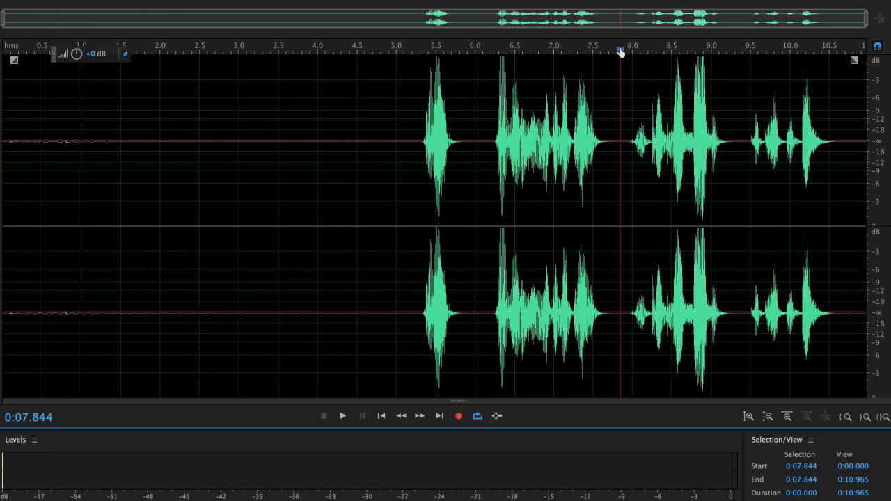
Step: Undo the hard limiting and open the Hard Limiter effect for the entire recording
{"action": "key", "text": "ctrl+a"}
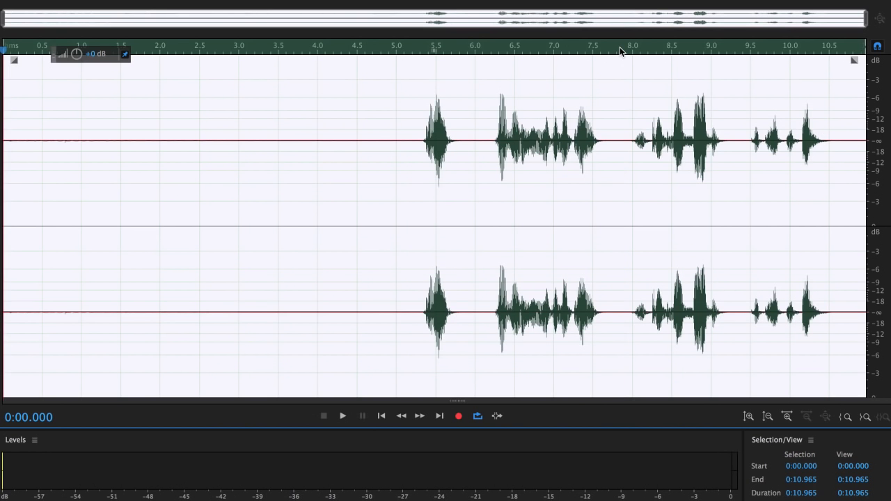
{"action": "left_click", "coordinate": [275, 5]}
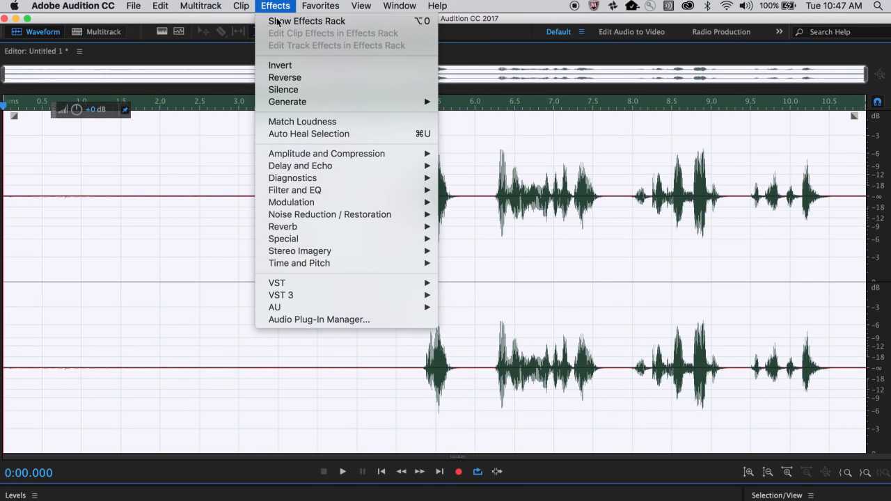
{"action": "mouse_move", "coordinate": [308, 156]}
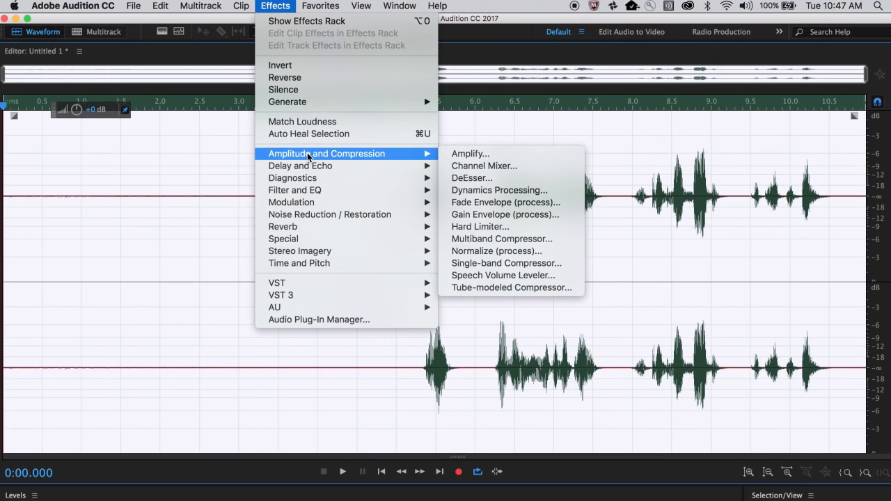
{"action": "left_click", "coordinate": [523, 227]}
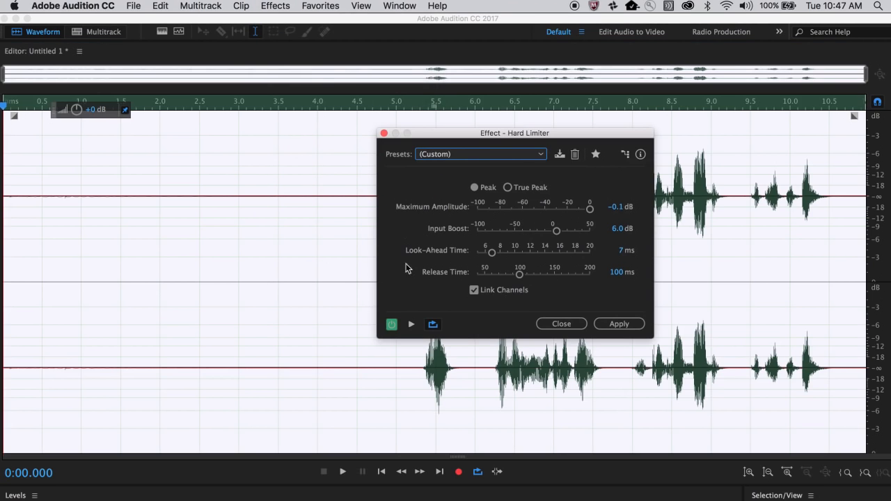
Step: Review the Hard Limiter presets, choose "That's one DEAD horse" and close the effect without applying it
{"action": "left_click", "coordinate": [505, 153]}
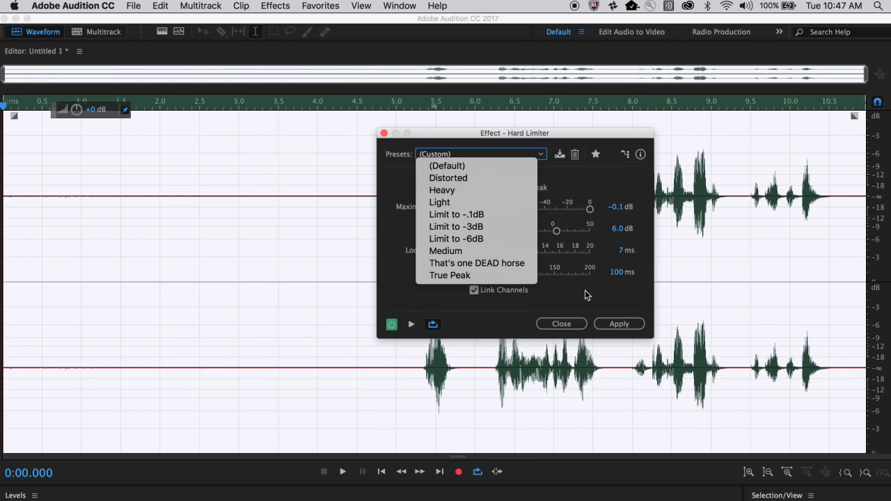
{"action": "left_click", "coordinate": [604, 313]}
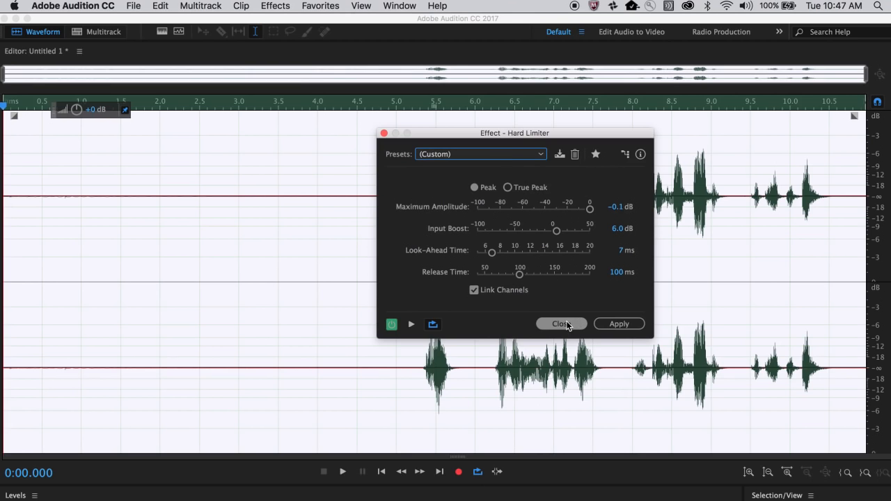
{"action": "left_click", "coordinate": [459, 152]}
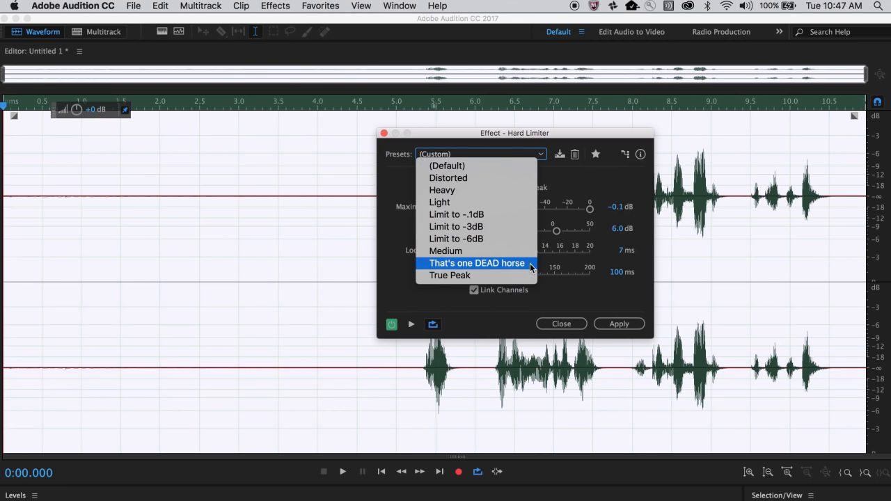
{"action": "left_click", "coordinate": [529, 263]}
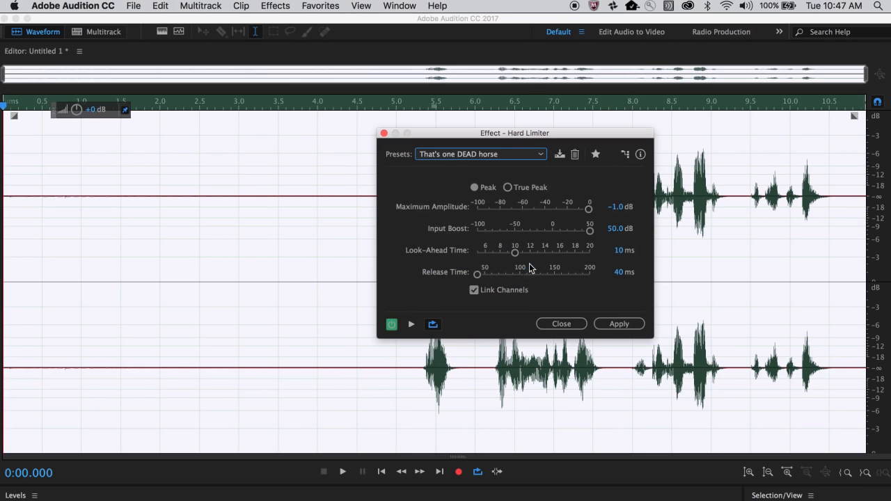
{"action": "left_click", "coordinate": [570, 324]}
{"action": "left_click", "coordinate": [568, 324]}
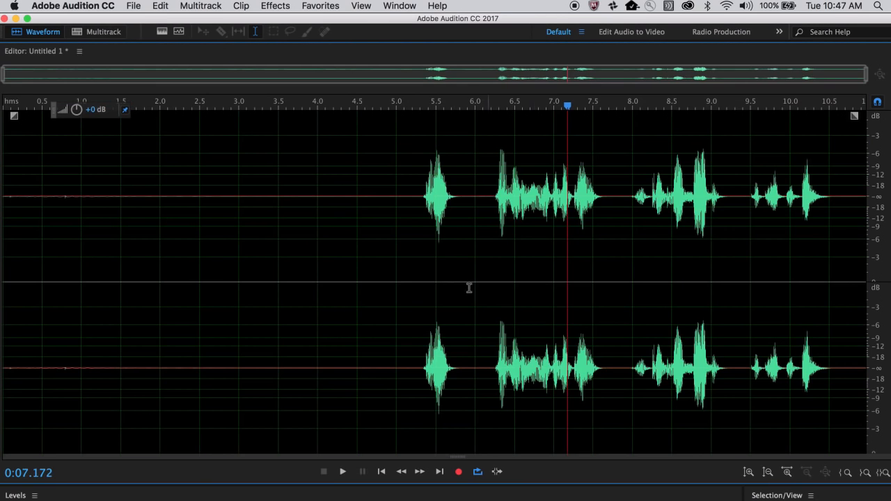
Step: Apply the Hard Limit to -0.1 dB favorite to the entire recording and place the playhead at about 4.6 s
{"action": "left_click", "coordinate": [403, 263]}
{"action": "key", "text": "super+a"}
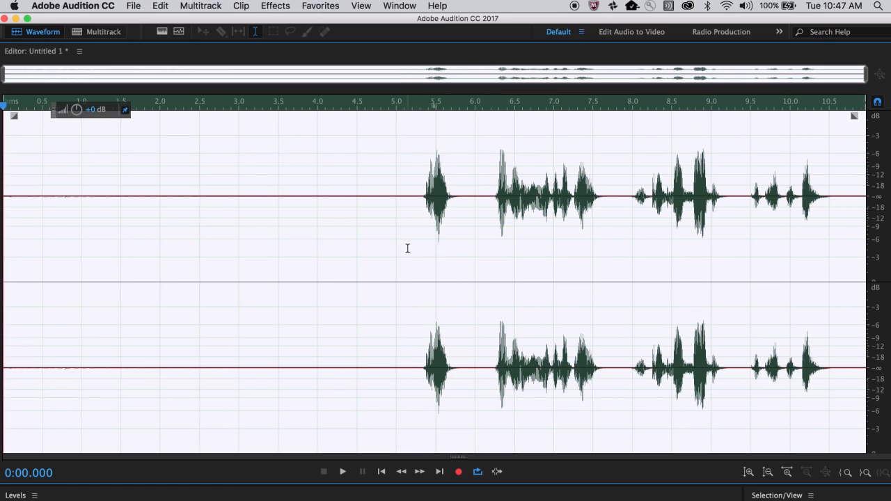
{"action": "left_click", "coordinate": [286, 6]}
{"action": "mouse_move", "coordinate": [321, 5]}
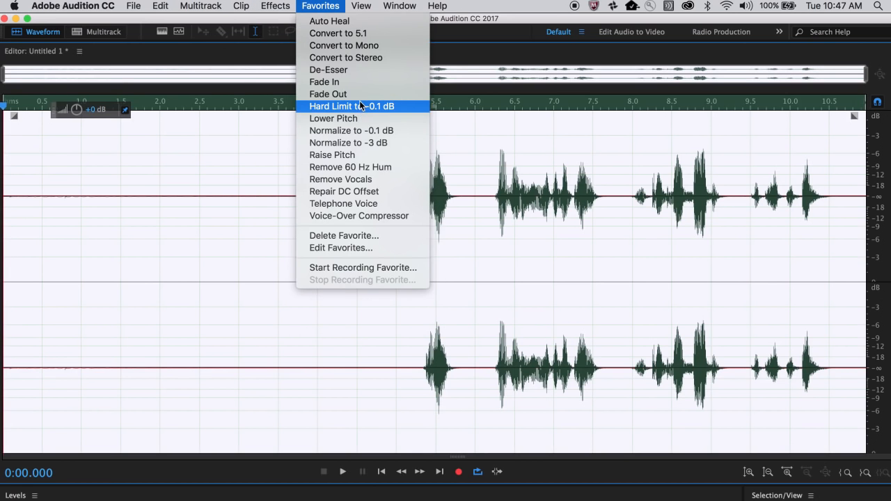
{"action": "left_click", "coordinate": [360, 107]}
{"action": "left_click", "coordinate": [453, 199]}
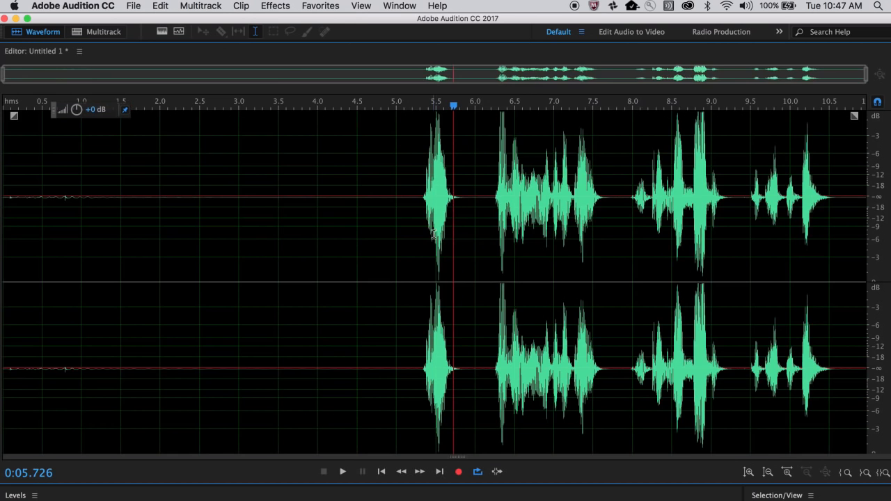
{"action": "left_click", "coordinate": [364, 242]}
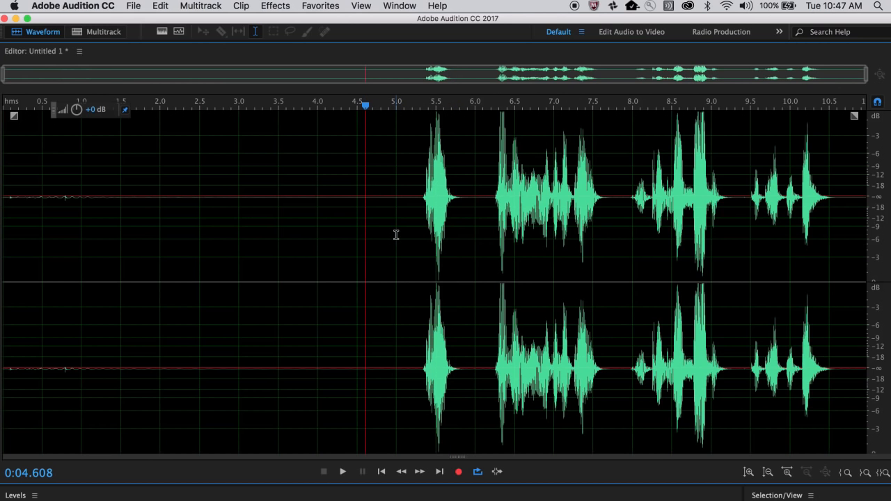
Step: Select the silent stretch from 3.0 to 5.0 s before the speech and capture it as the noise print
{"action": "scroll", "coordinate": [356, 198], "scroll_direction": "up", "scroll_amount": 10}
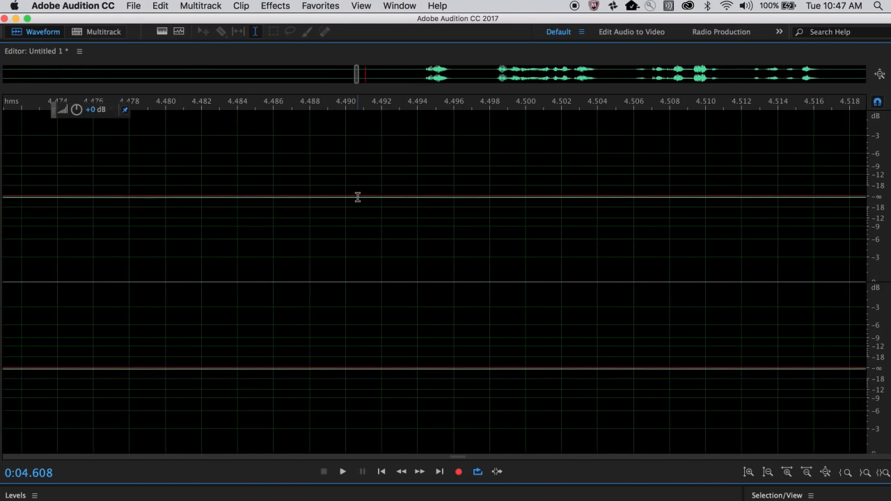
{"action": "left_click_drag", "start_coordinate": [358, 198], "coordinate": [509, 223]}
{"action": "scroll", "coordinate": [510, 223], "scroll_direction": "down", "scroll_amount": 10}
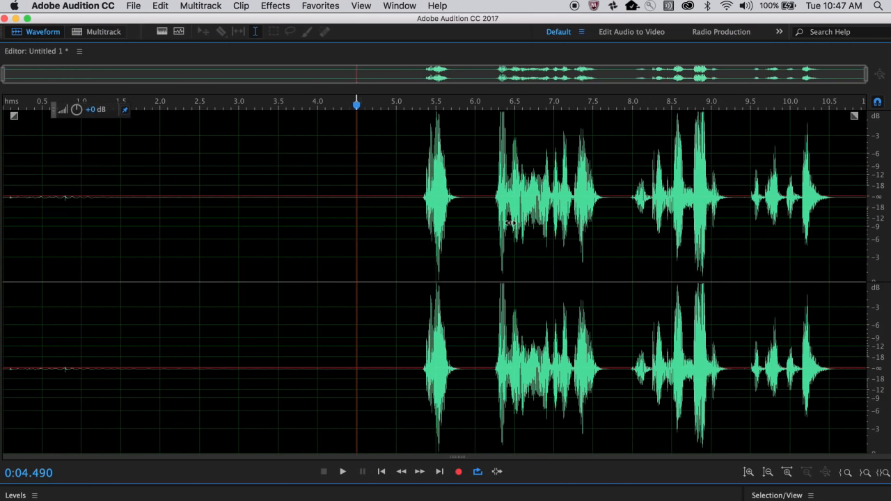
{"action": "left_click", "coordinate": [395, 217]}
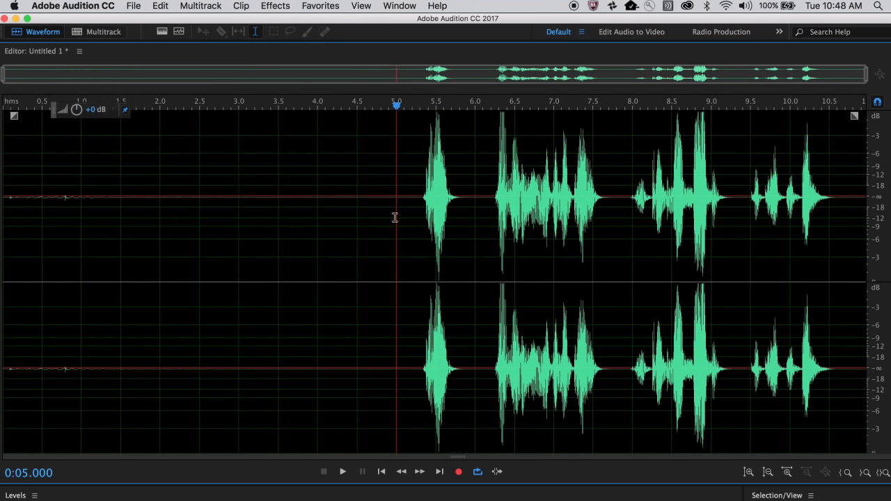
{"action": "left_click_drag", "start_coordinate": [396, 216], "coordinate": [241, 219]}
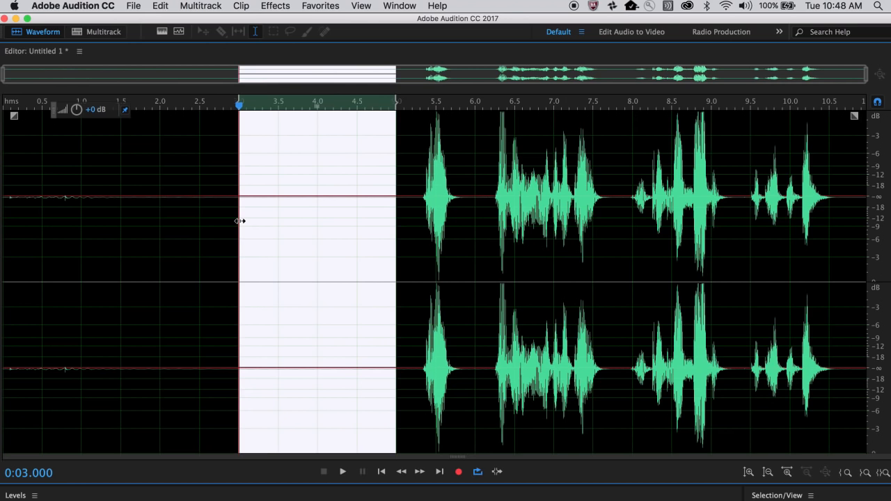
{"action": "left_click", "coordinate": [241, 6]}
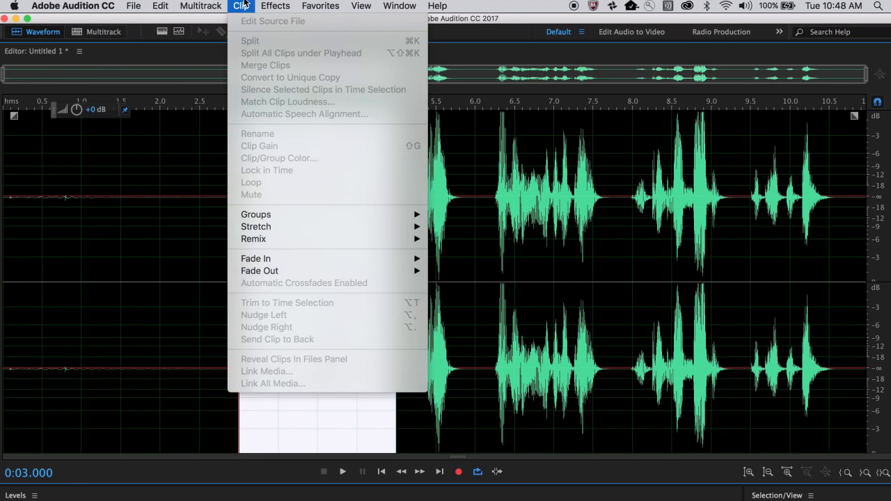
{"action": "mouse_move", "coordinate": [275, 6]}
{"action": "mouse_move", "coordinate": [387, 217]}
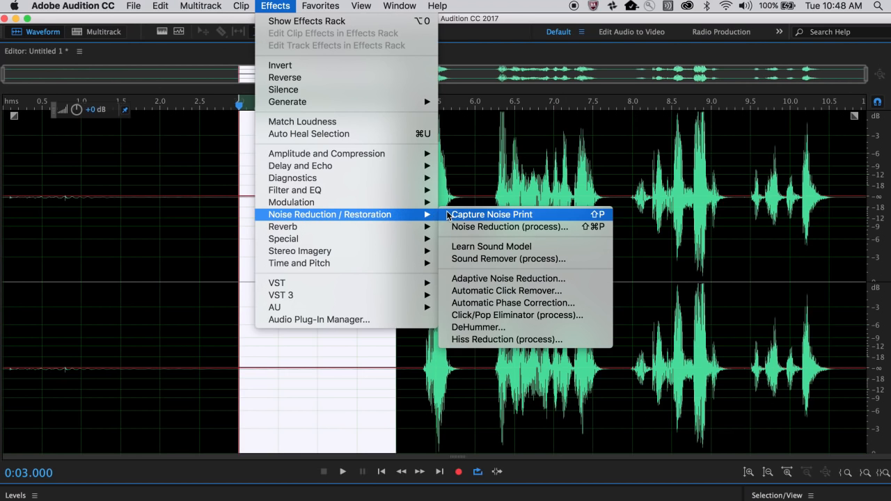
{"action": "left_click", "coordinate": [487, 220]}
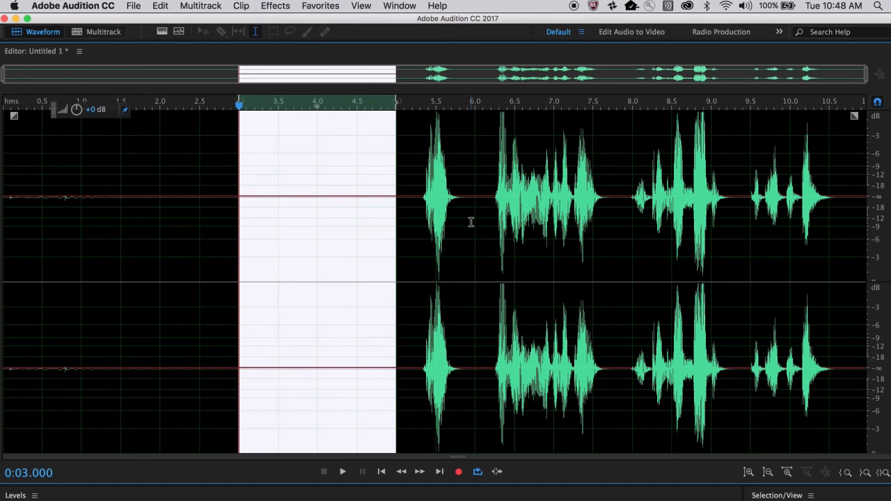
Step: Apply the Noise Reduction process with the (Default) preset to the entire recording
{"action": "left_click", "coordinate": [333, 251]}
{"action": "key", "text": "super+a"}
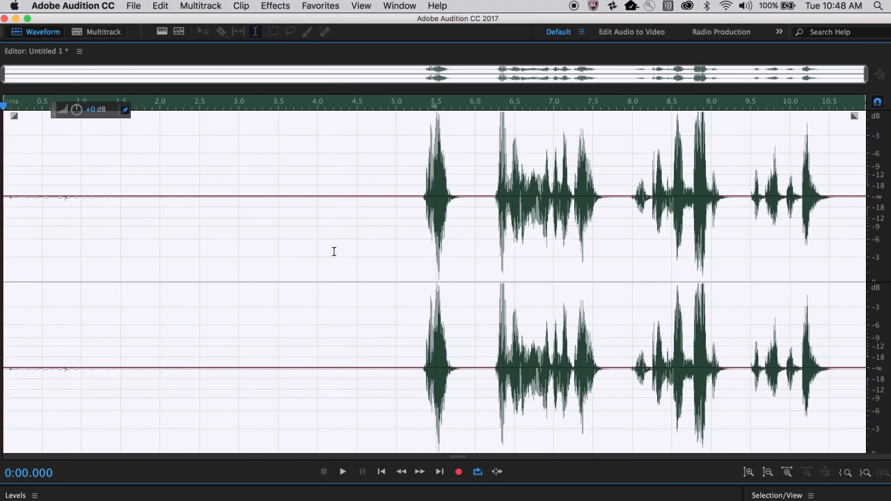
{"action": "left_click", "coordinate": [276, 5]}
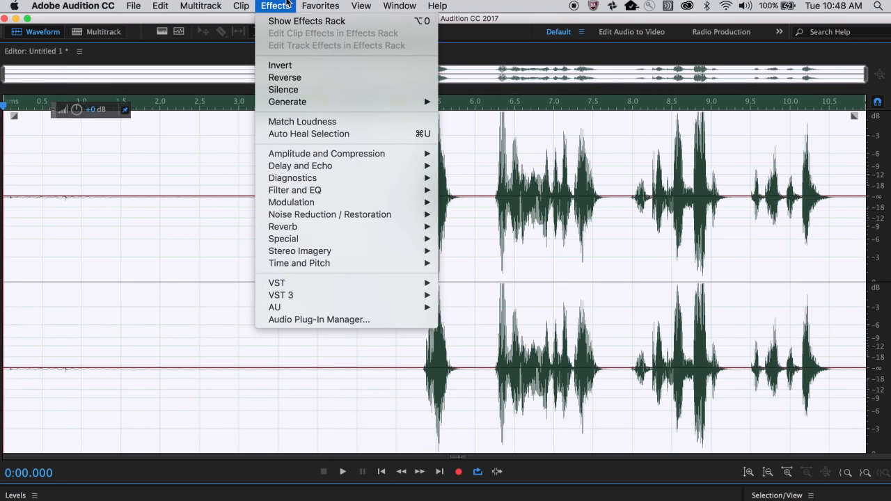
{"action": "mouse_move", "coordinate": [338, 217]}
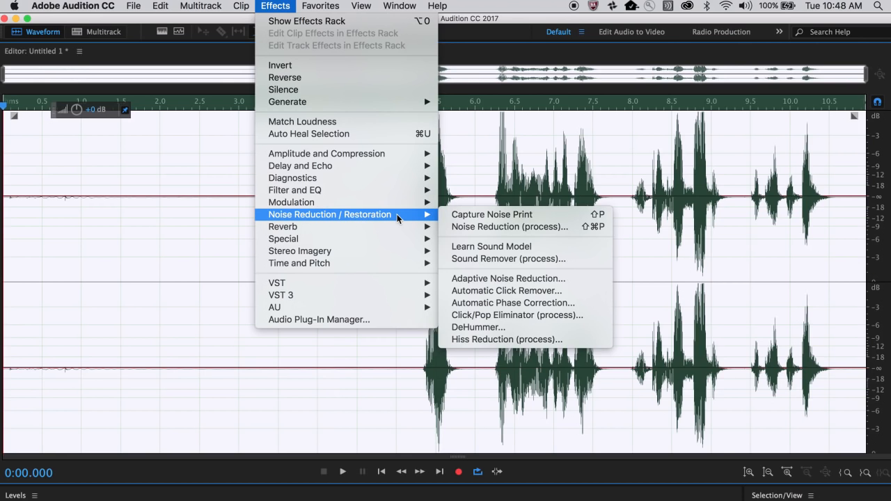
{"action": "left_click", "coordinate": [539, 227]}
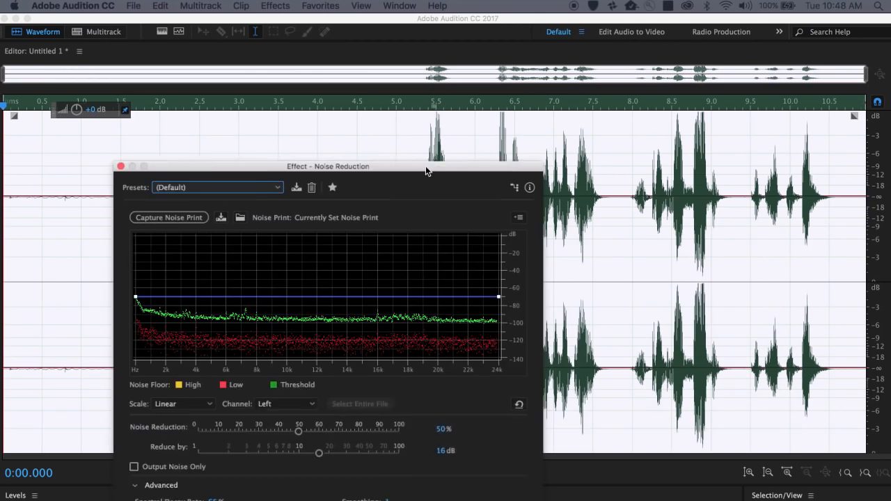
{"action": "left_click_drag", "start_coordinate": [425, 165], "coordinate": [409, 34]}
{"action": "left_click", "coordinate": [210, 52]}
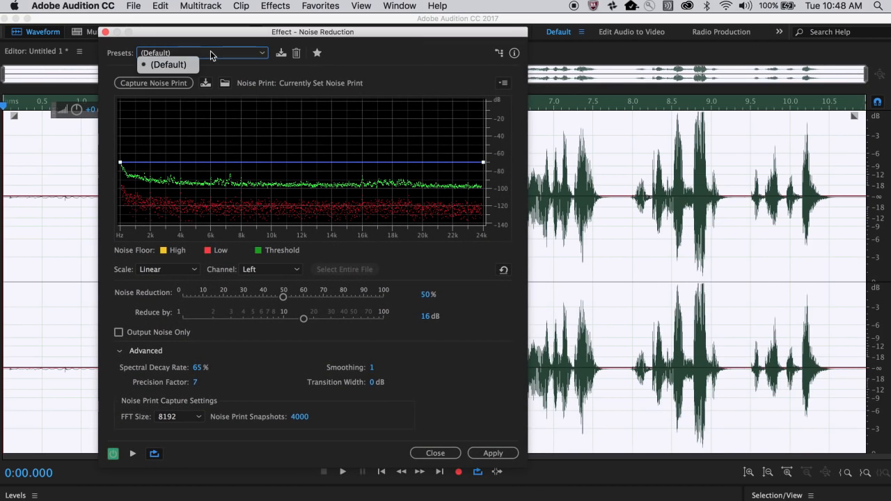
{"action": "left_click", "coordinate": [441, 73]}
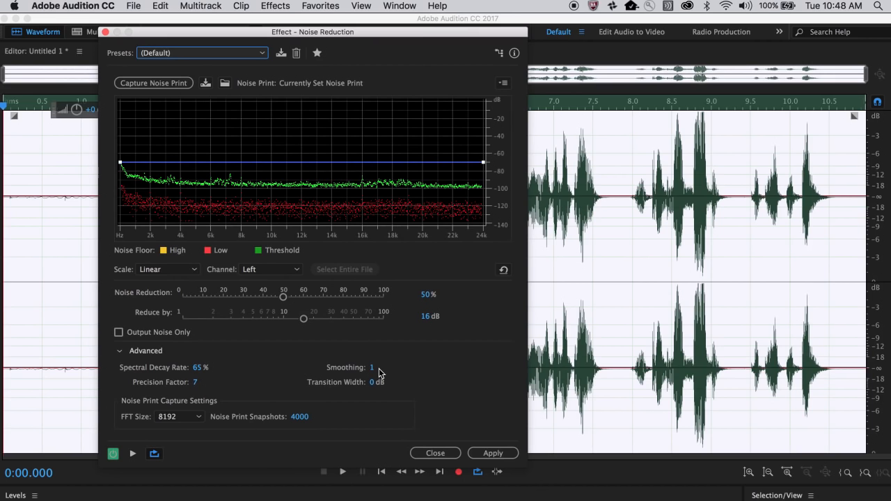
{"action": "left_click", "coordinate": [503, 452]}
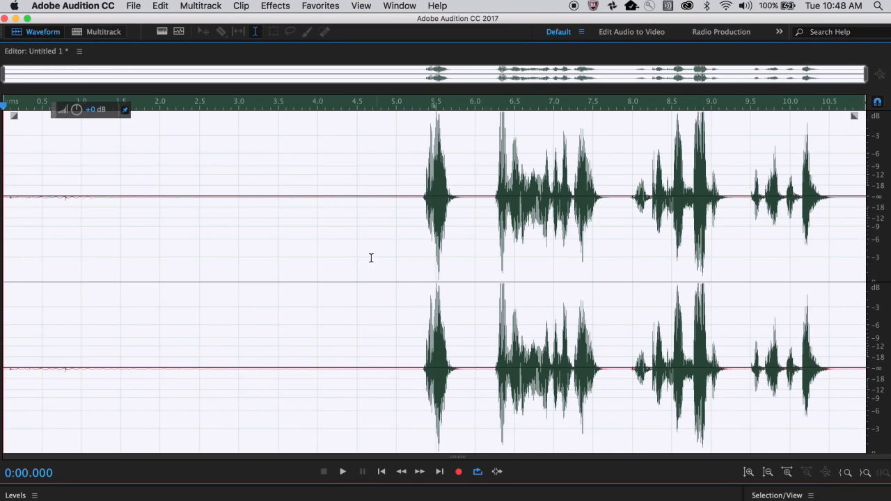
Step: Clear the selection by placing the playhead at about 4.6 s and inspect the silent part of the waveform
{"action": "left_click", "coordinate": [365, 254]}
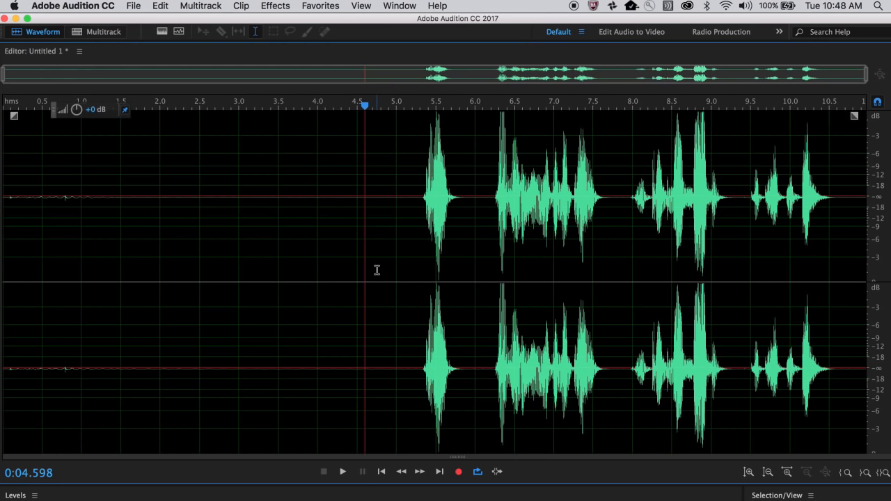
{"action": "scroll", "coordinate": [372, 262], "scroll_direction": "up", "scroll_amount": 5}
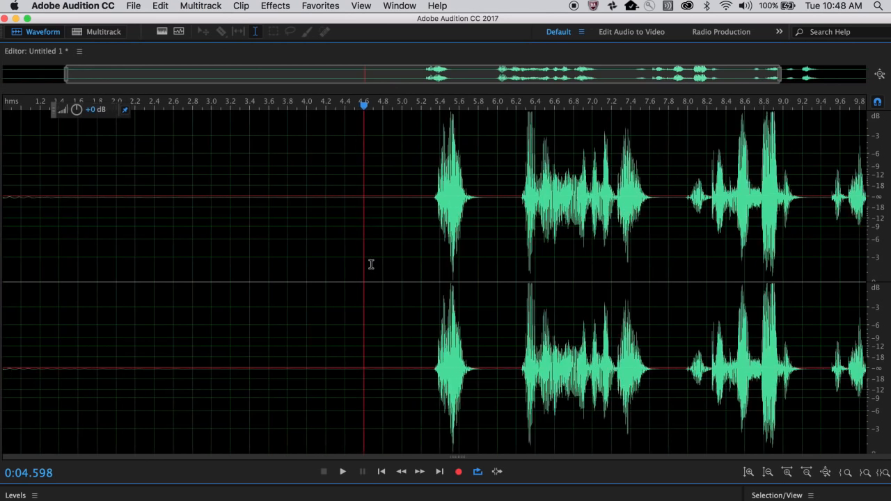
{"action": "scroll", "coordinate": [372, 263], "scroll_direction": "down", "scroll_amount": 4}
{"action": "scroll", "coordinate": [371, 264], "scroll_direction": "down", "scroll_amount": 1}
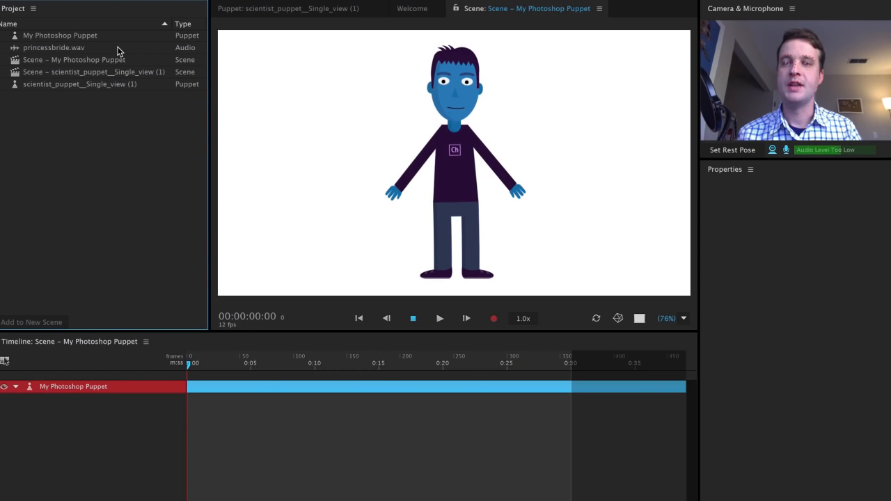
Step: Switch to Character Animator and add princessbride.wav to the My Photoshop Puppet scene's timeline
{"action": "left_click", "coordinate": [108, 47]}
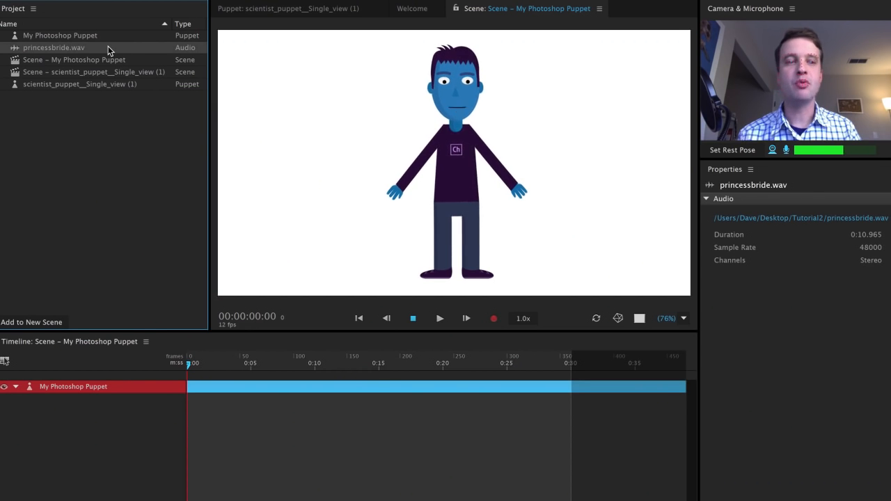
{"action": "left_click", "coordinate": [128, 0]}
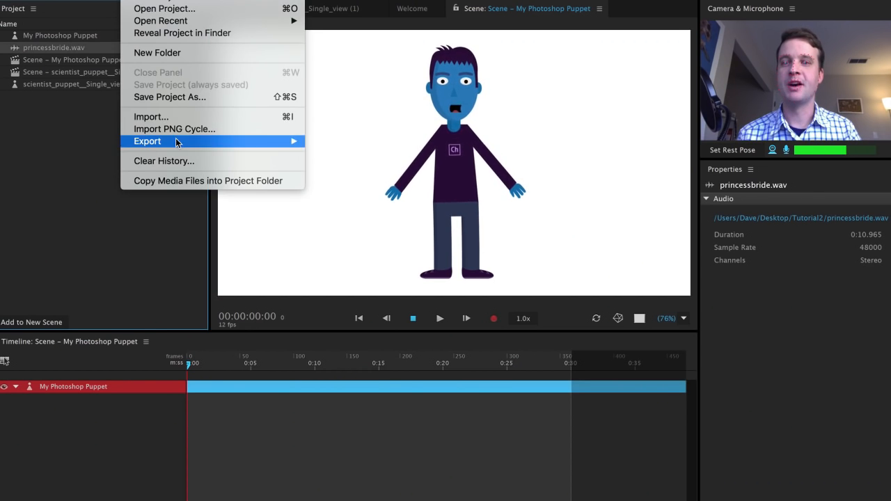
{"action": "left_click", "coordinate": [77, 51]}
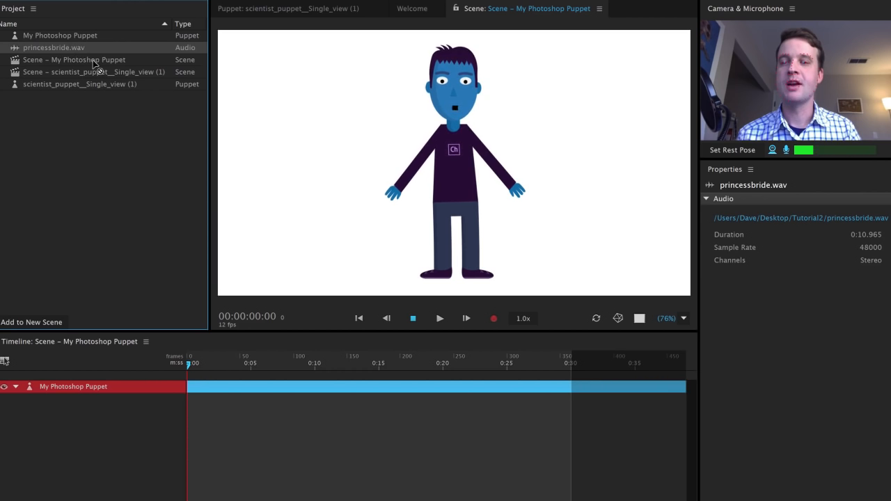
{"action": "left_click_drag", "start_coordinate": [94, 62], "coordinate": [272, 365]}
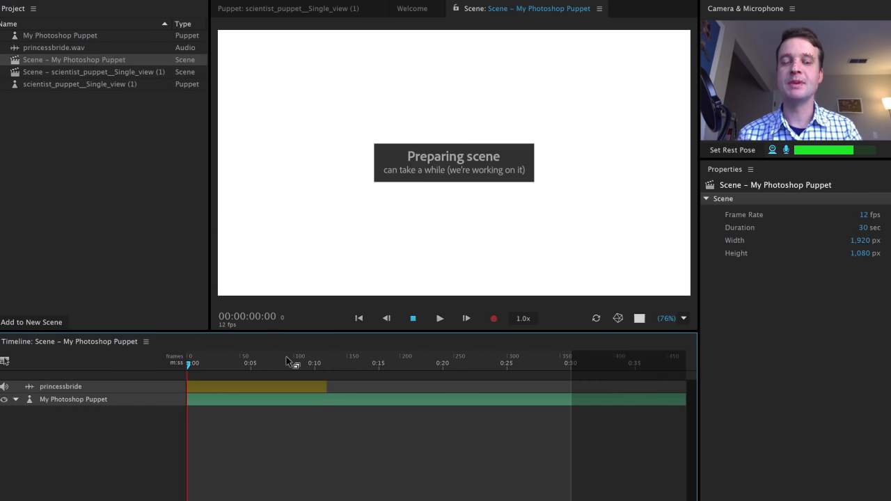
Step: Compute lip sync from the scene audio for the My Photoshop Puppet track and play the scene from about 3:11
{"action": "left_click", "coordinate": [132, 404]}
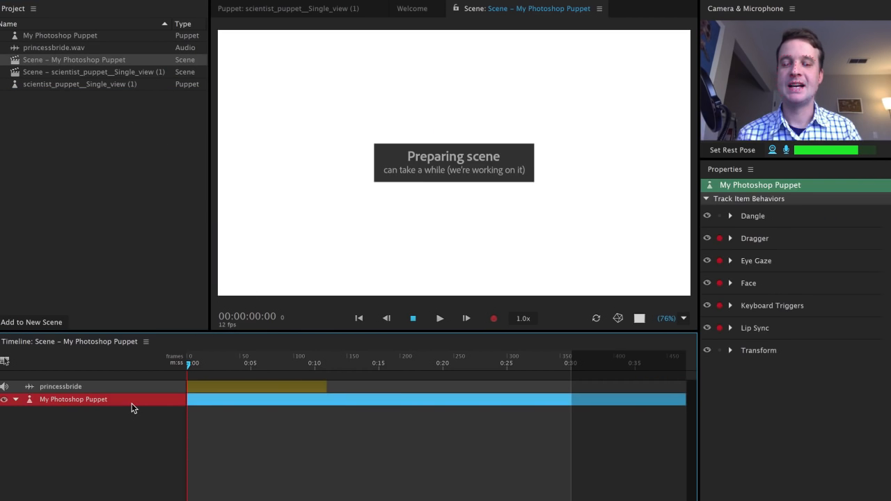
{"action": "left_click", "coordinate": [277, 1]}
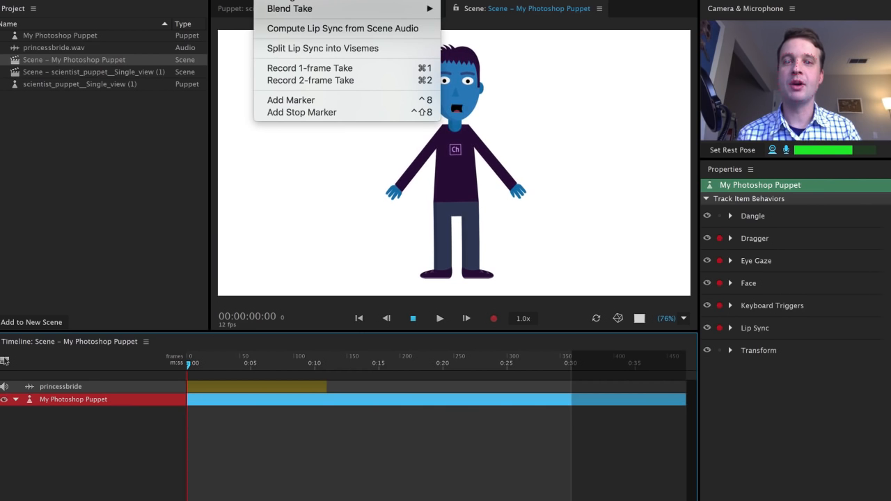
{"action": "left_click", "coordinate": [303, 33]}
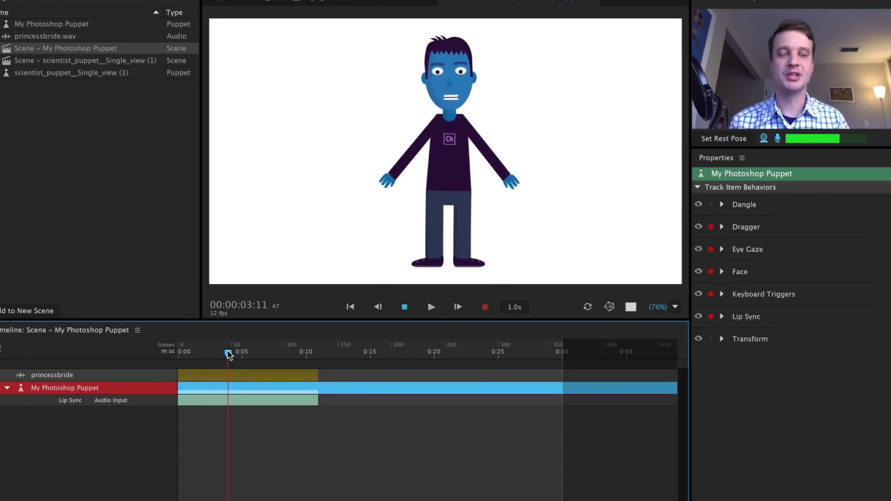
{"action": "key", "text": "space"}
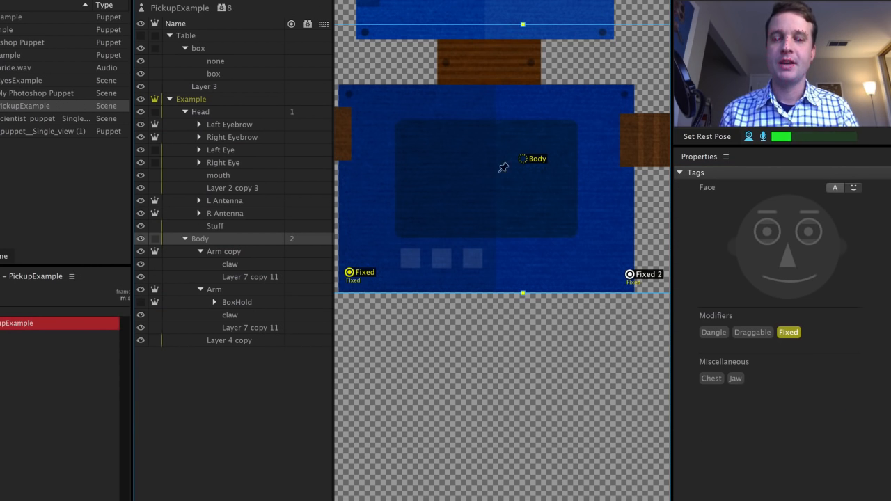
Step: Staple the robot's R Antenna to the head at its base and add a dangle handle on the ball at its tip
{"action": "left_click_drag", "start_coordinate": [478, 103], "coordinate": [491, 401]}
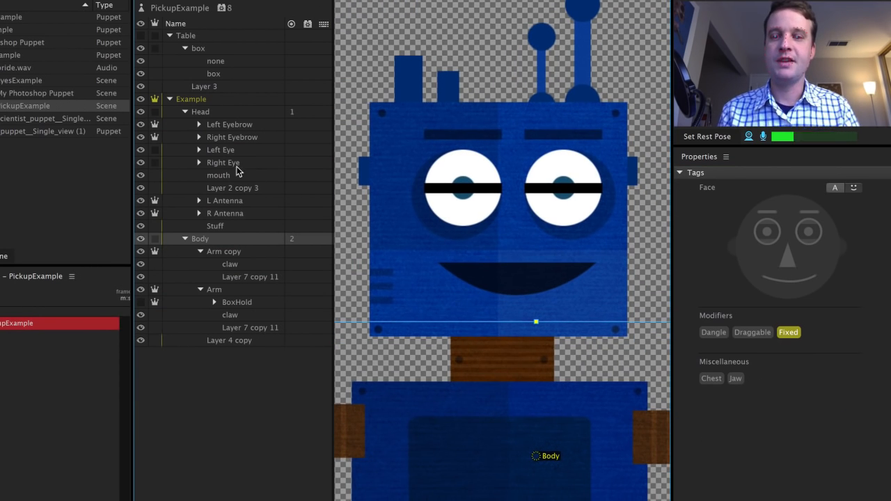
{"action": "left_click", "coordinate": [245, 202]}
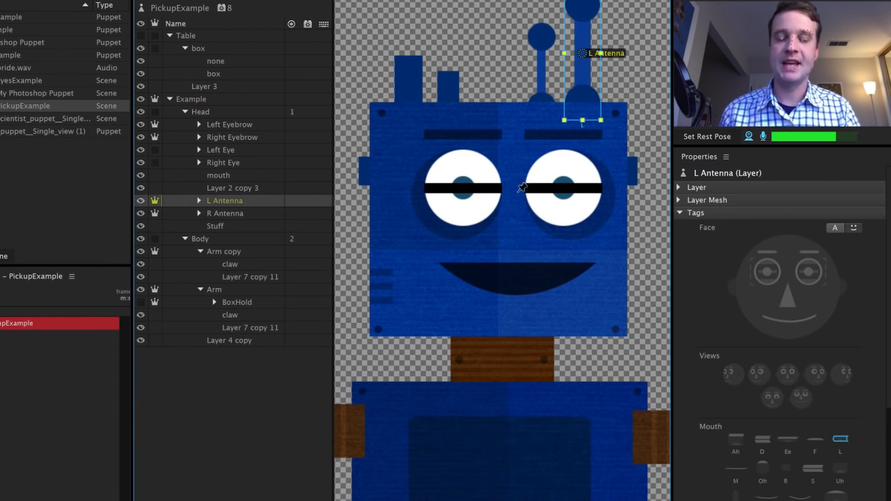
{"action": "left_click_drag", "start_coordinate": [538, 180], "coordinate": [541, 233]}
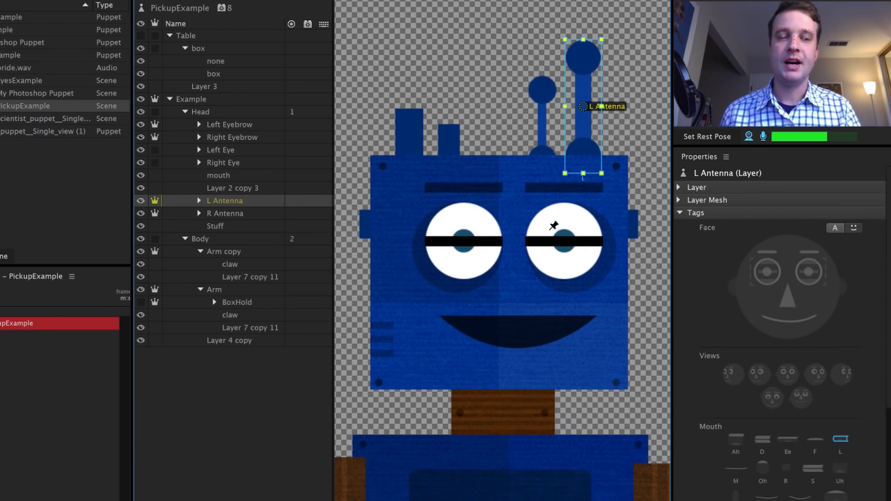
{"action": "left_click", "coordinate": [244, 215]}
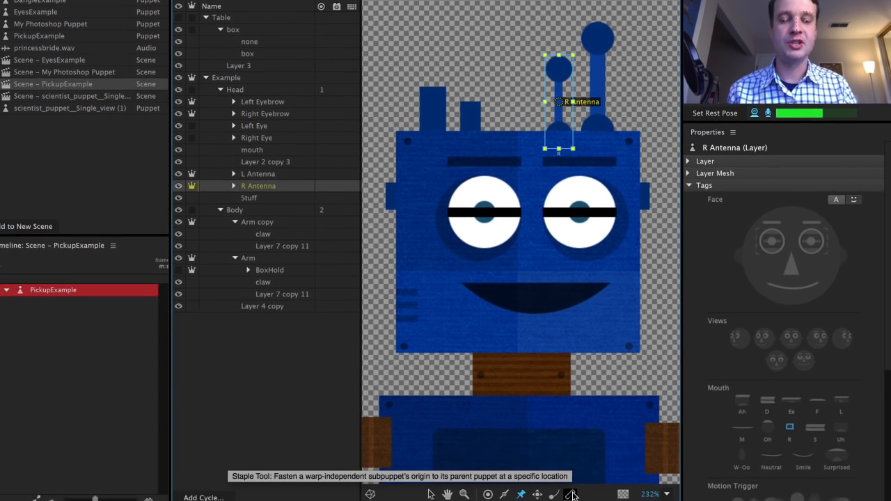
{"action": "left_click", "coordinate": [571, 494]}
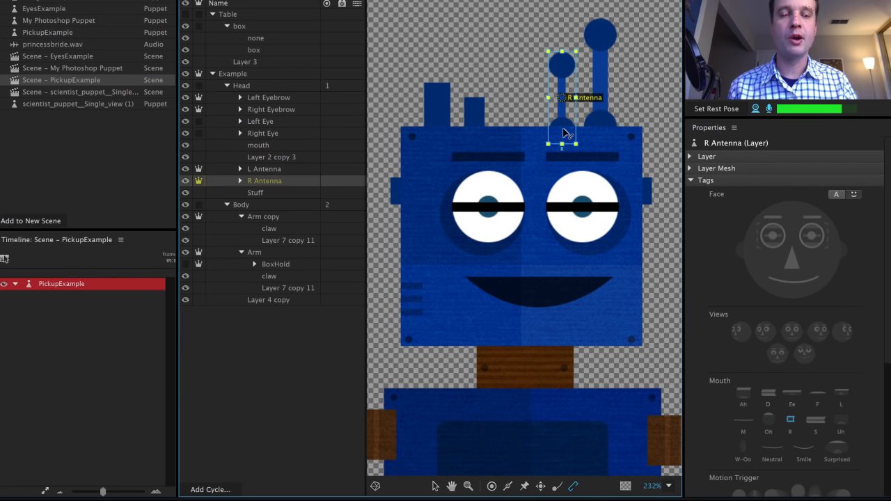
{"action": "left_click", "coordinate": [563, 129]}
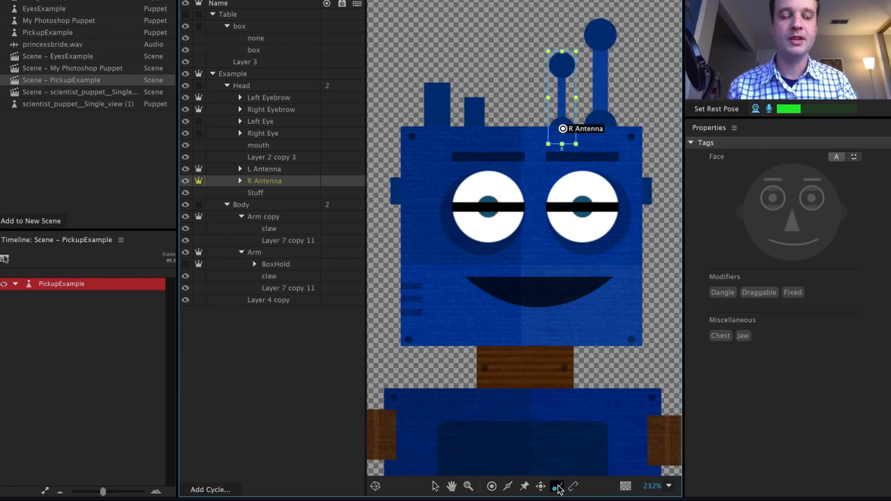
{"action": "left_click", "coordinate": [559, 489]}
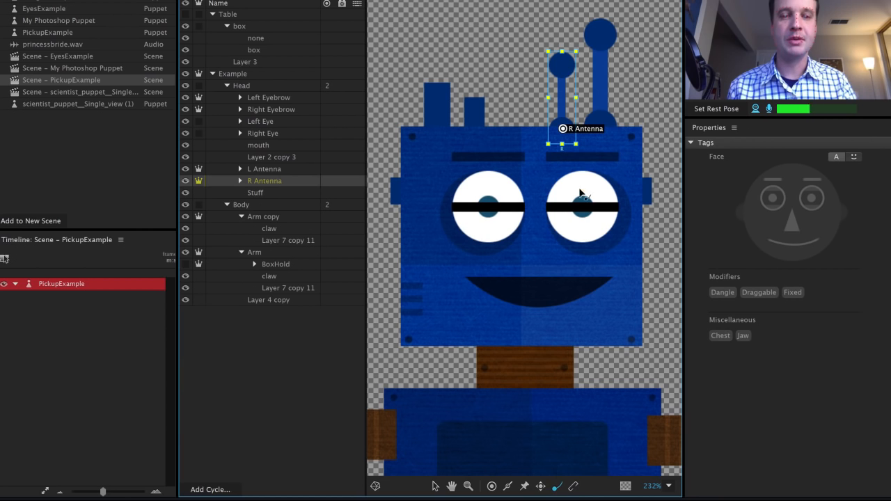
{"action": "left_click", "coordinate": [563, 64]}
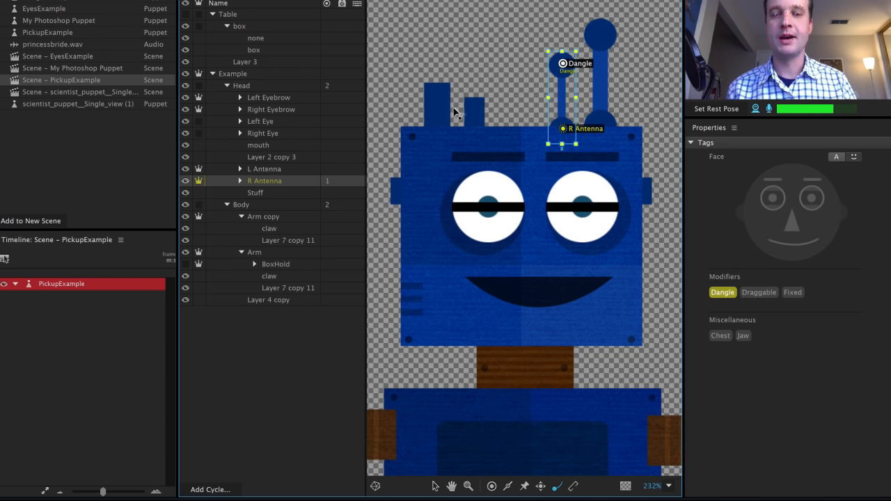
Step: Staple the robot's L Antenna to the head at its base
{"action": "left_click", "coordinate": [307, 170]}
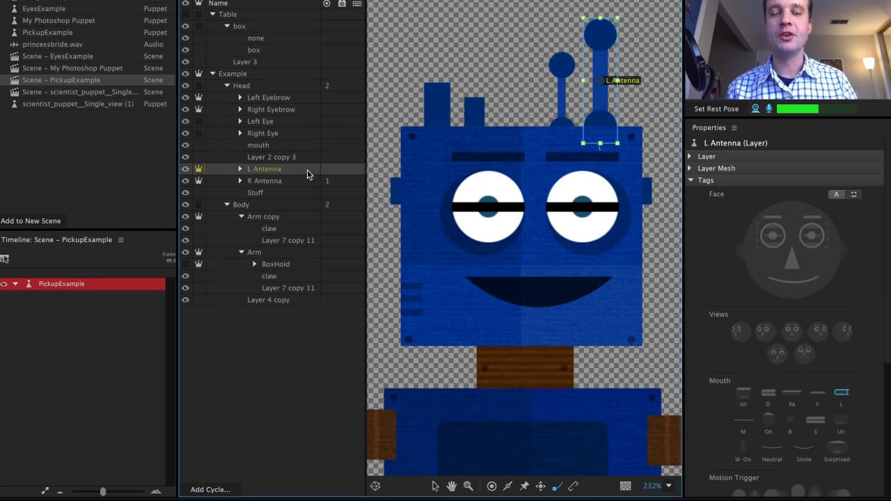
{"action": "left_click", "coordinate": [574, 485]}
{"action": "left_click", "coordinate": [603, 124]}
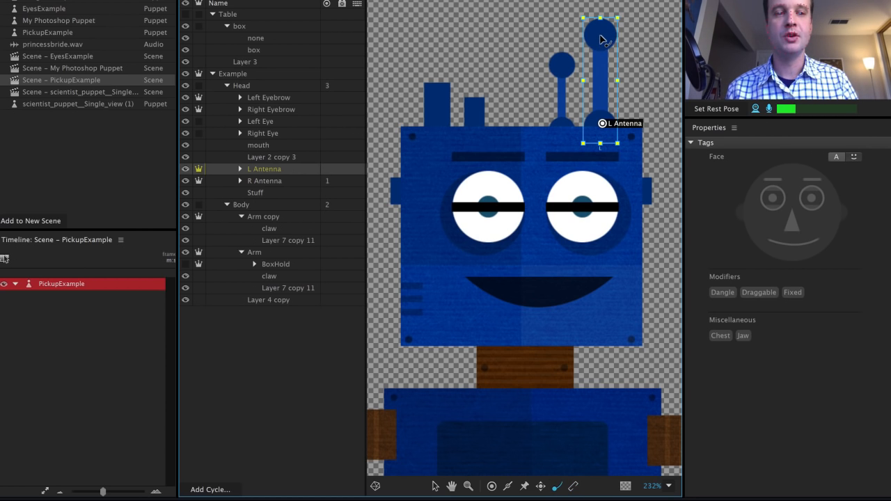
Step: Add a dangle handle on the ball at the L Antenna's tip and set the rest pose in the PickupExample scene
{"action": "left_click", "coordinate": [601, 35]}
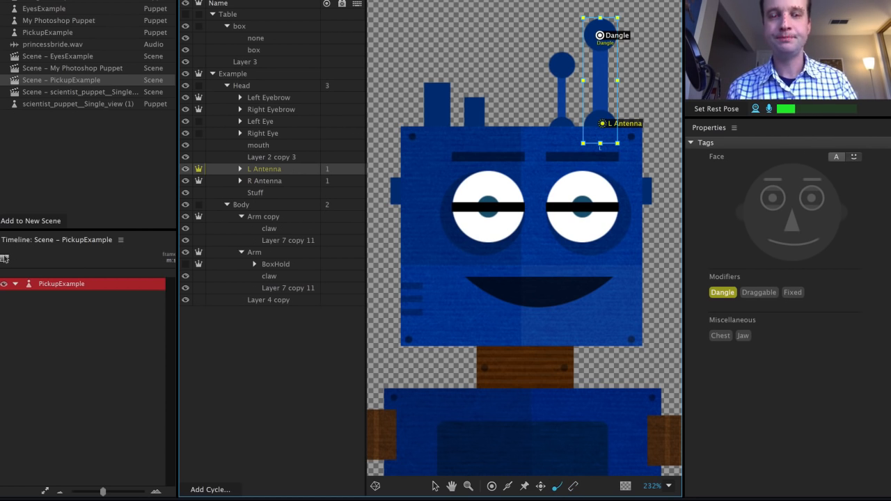
{"action": "left_click", "coordinate": [264, 1]}
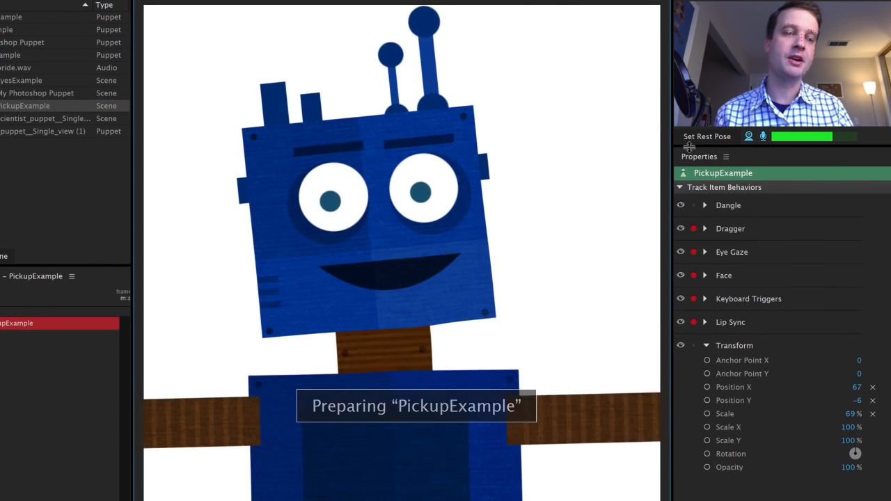
{"action": "left_click", "coordinate": [702, 136]}
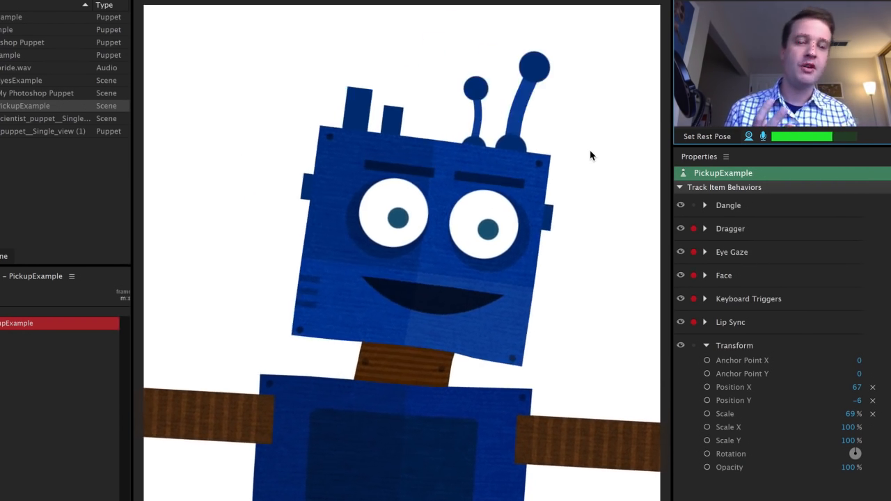
Step: Try a different Spring Stiffness for the puppet-wide Dangle behavior in the PickupExample scene
{"action": "left_click", "coordinate": [704, 206]}
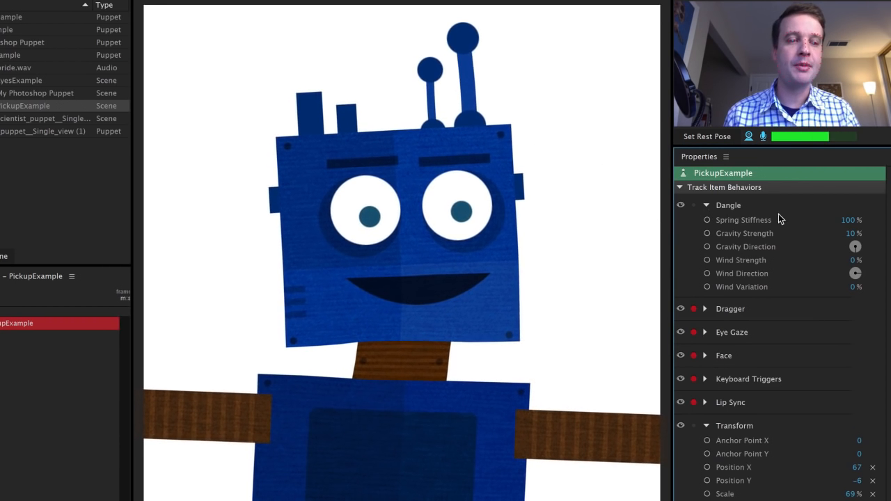
{"action": "left_click_drag", "start_coordinate": [849, 221], "coordinate": [845, 221]}
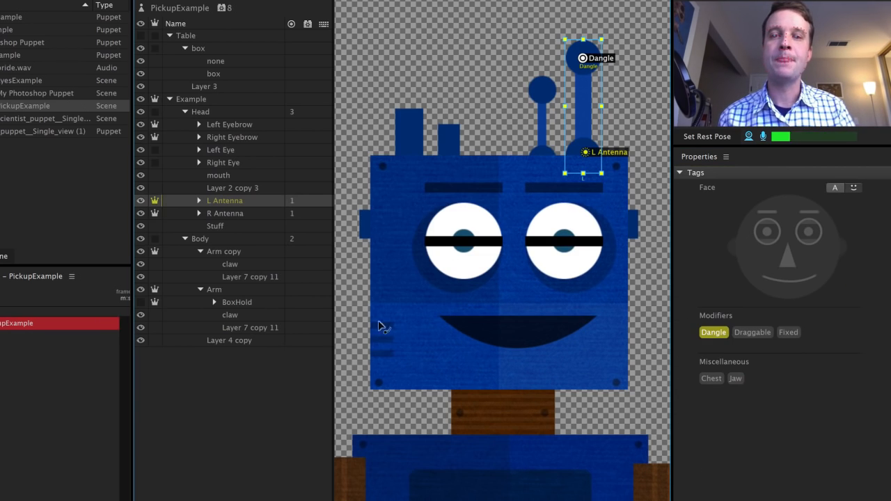
Step: Remove the Dangle behavior from the whole PickupExample puppet in its rig
{"action": "left_click", "coordinate": [267, 14]}
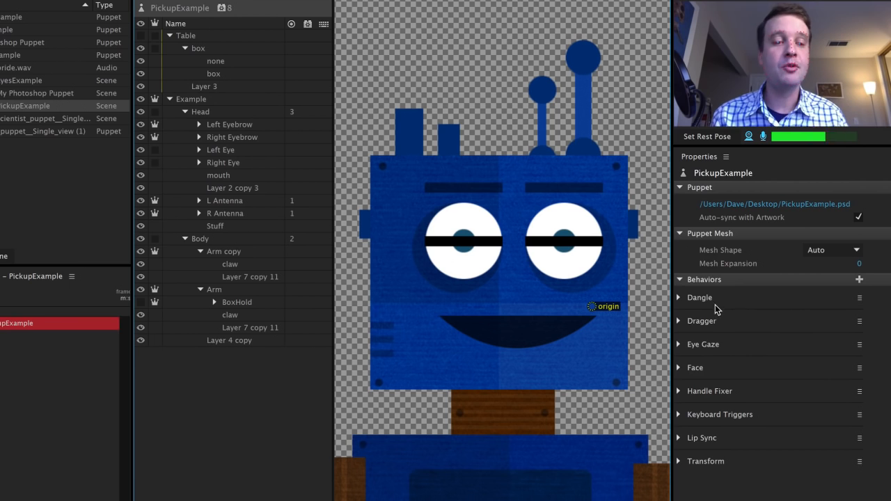
{"action": "left_click", "coordinate": [859, 298]}
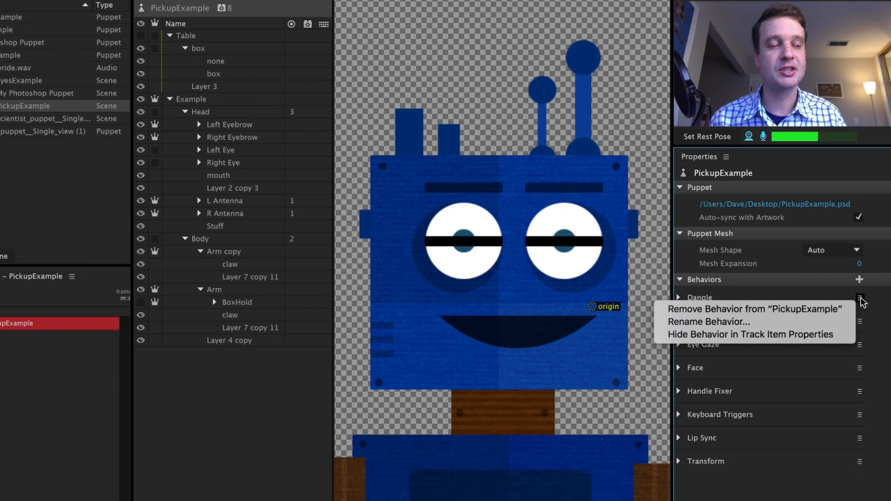
{"action": "key", "text": "Escape"}
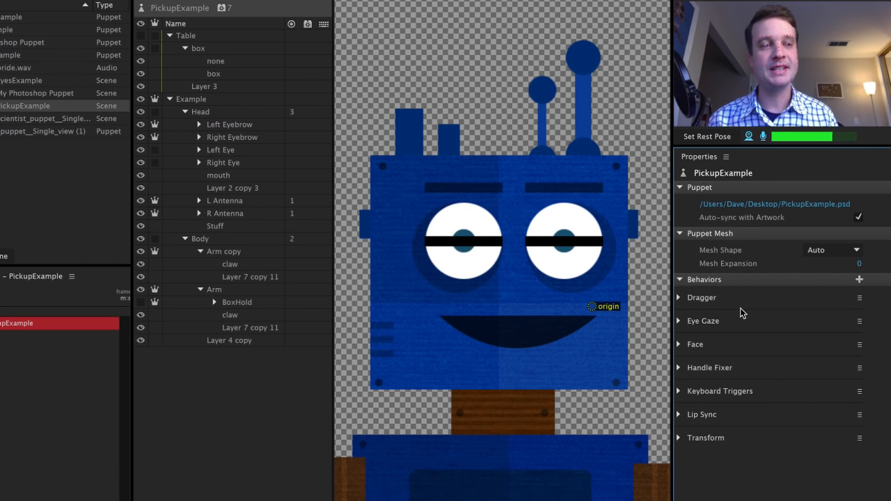
Step: Add a separate Dangle behavior to the L Antenna layer and rename it "l antenna"
{"action": "left_click", "coordinate": [244, 201]}
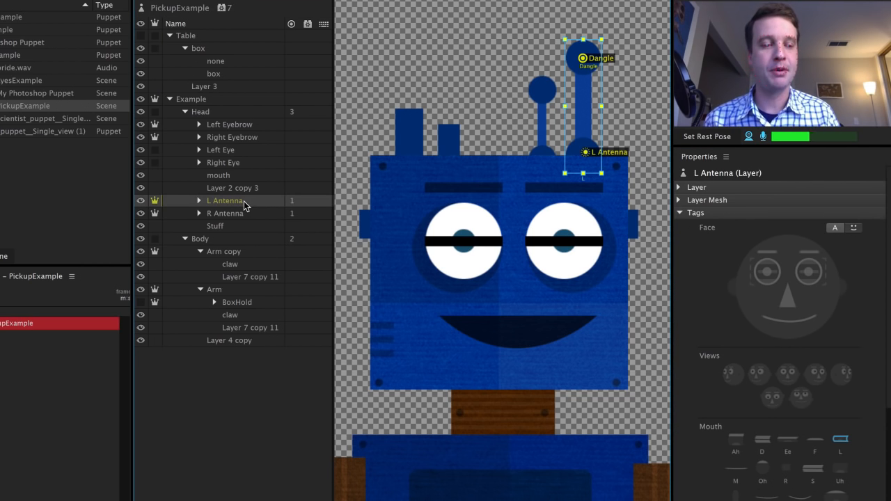
{"action": "left_click", "coordinate": [679, 214]}
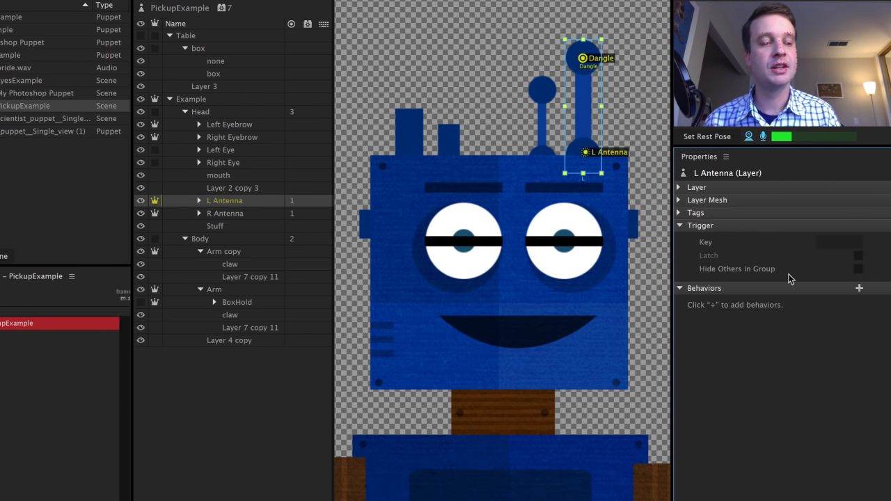
{"action": "left_click", "coordinate": [861, 289]}
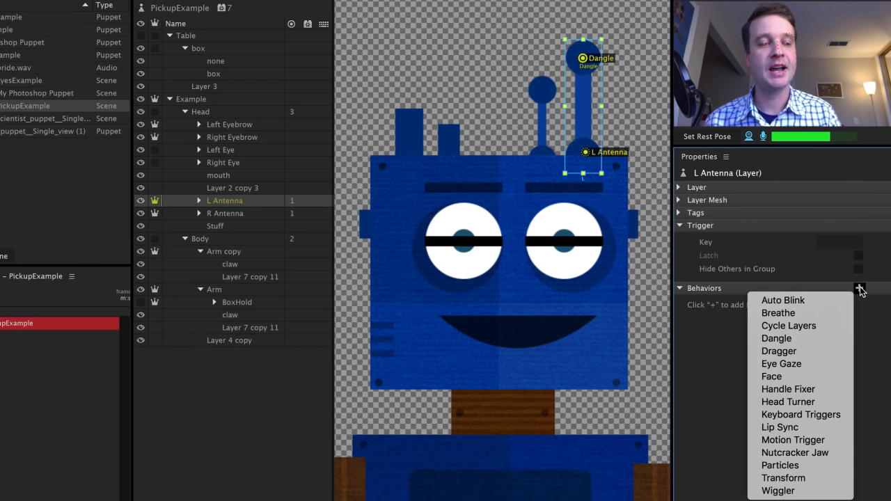
{"action": "left_click", "coordinate": [809, 339]}
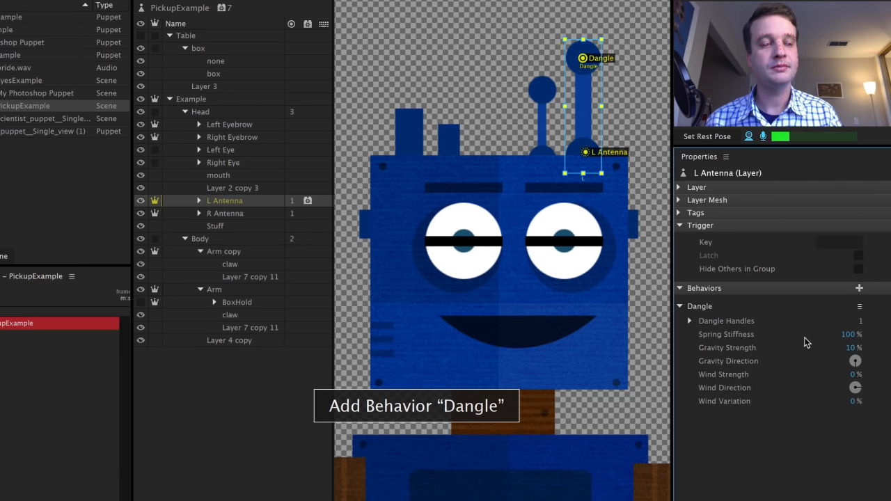
{"action": "left_click", "coordinate": [860, 307]}
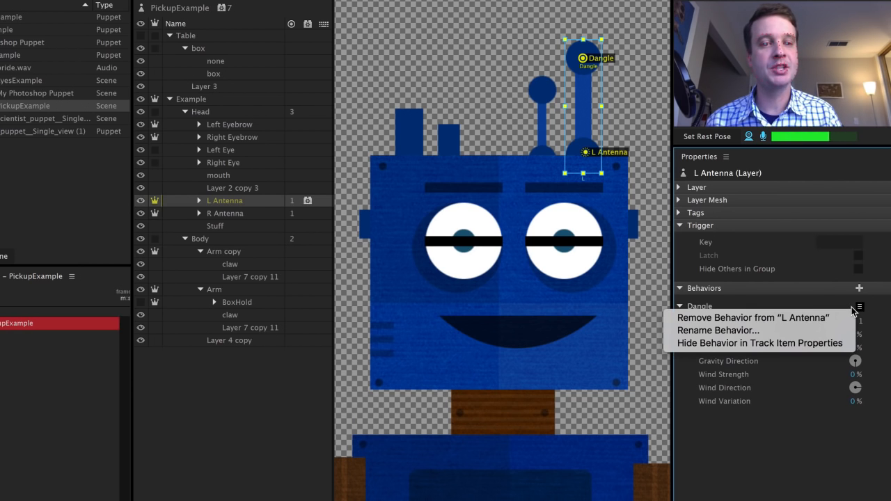
{"action": "left_click", "coordinate": [718, 331]}
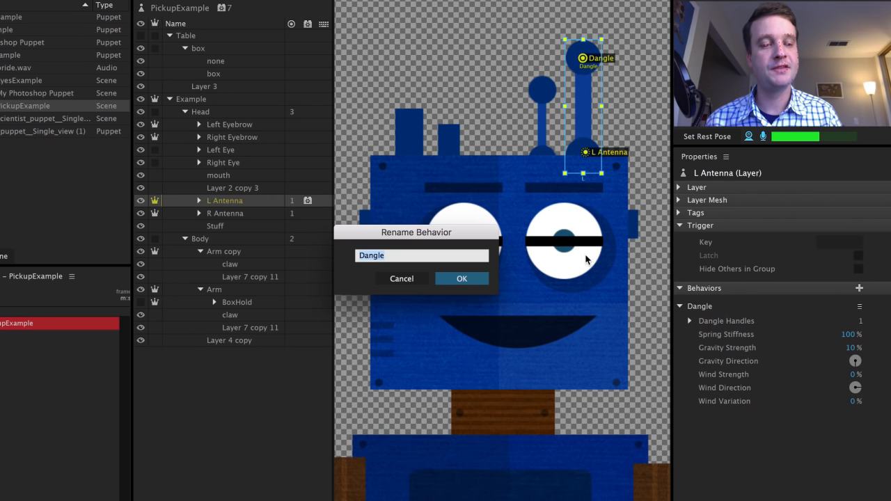
{"action": "type", "text": "l antenna"}
{"action": "key", "text": "Return"}
Step: Add a separate Dangle behavior to the R Antenna layer and rename it "r antenna"
{"action": "left_click", "coordinate": [244, 217]}
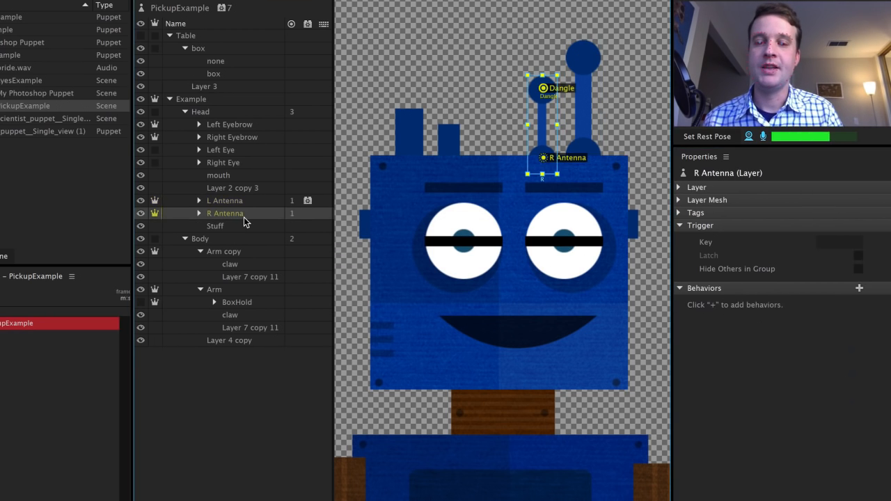
{"action": "left_click", "coordinate": [860, 288]}
{"action": "left_click", "coordinate": [839, 338]}
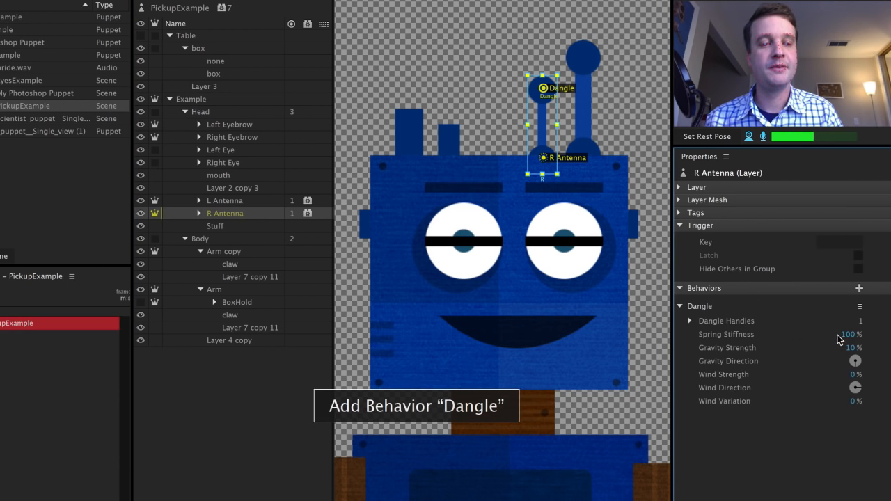
{"action": "left_click", "coordinate": [860, 306]}
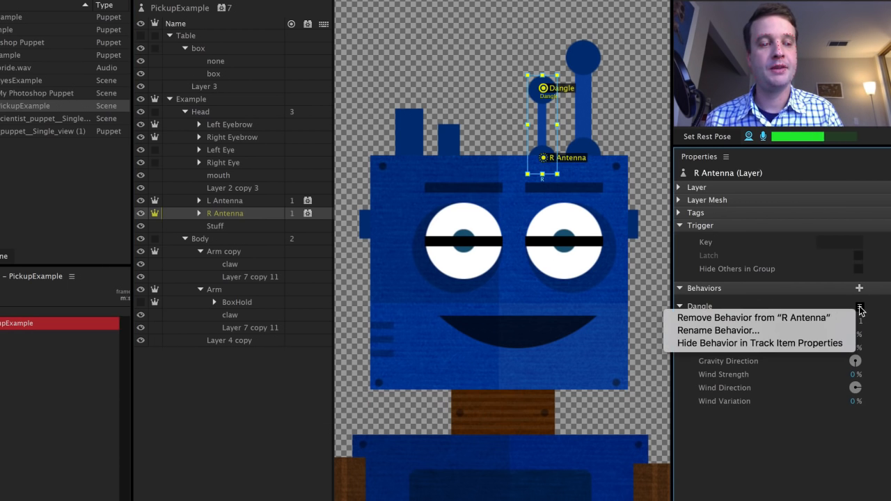
{"action": "left_click", "coordinate": [833, 331]}
Step: Adjust the Gravity Strength of the "l antenna" behavior in the PickupExample scene
{"action": "left_click", "coordinate": [307, 1]}
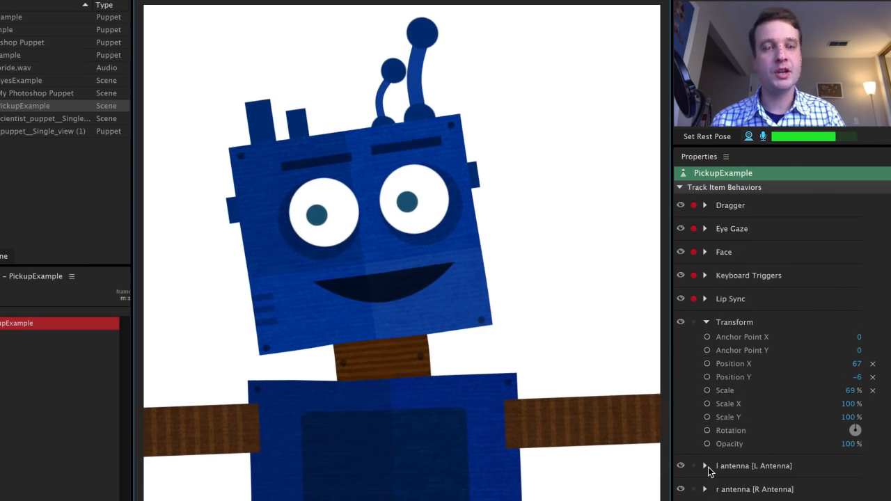
{"action": "left_click", "coordinate": [706, 465]}
{"action": "scroll", "coordinate": [835, 470], "scroll_direction": "down", "scroll_amount": 1}
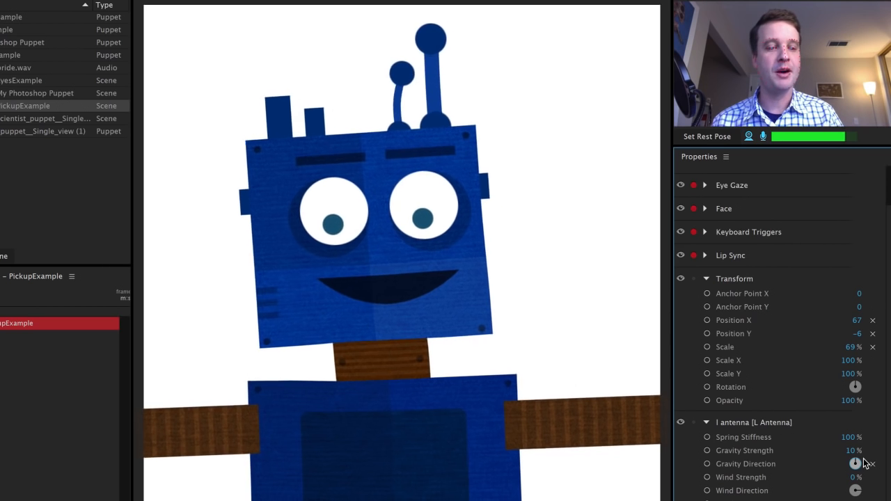
{"action": "mouse_move", "coordinate": [851, 451]}
{"action": "left_mouse_down"}
{"action": "mouse_move", "coordinate": [886, 446]}
{"action": "mouse_move", "coordinate": [811, 457]}
{"action": "mouse_move", "coordinate": [854, 451]}
{"action": "mouse_move", "coordinate": [844, 453]}
{"action": "left_mouse_up"}
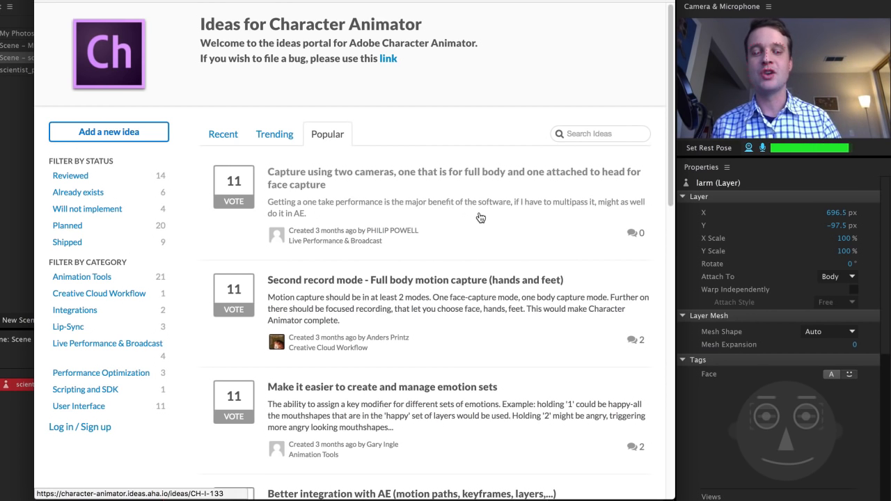
Step: Look through the most popular feature requests on the Ideas for Character Animator portal
{"action": "scroll", "coordinate": [482, 218], "scroll_direction": "down", "scroll_amount": 5}
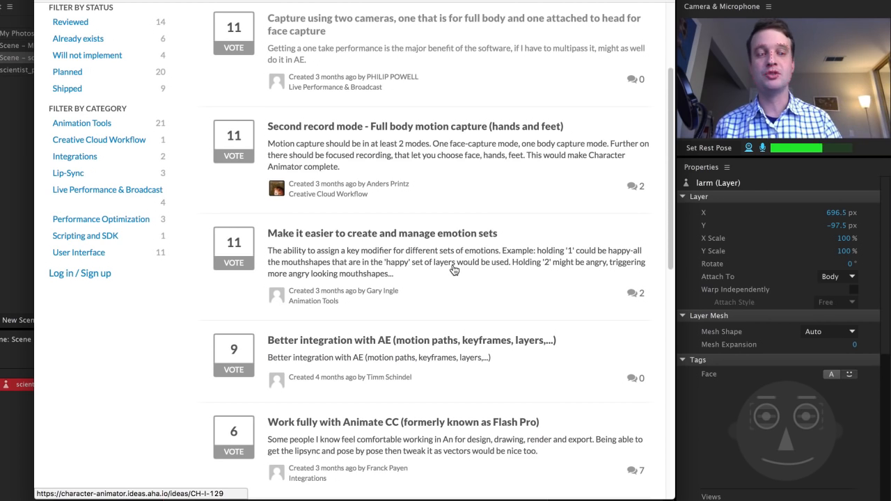
{"action": "scroll", "coordinate": [454, 270], "scroll_direction": "down", "scroll_amount": 5}
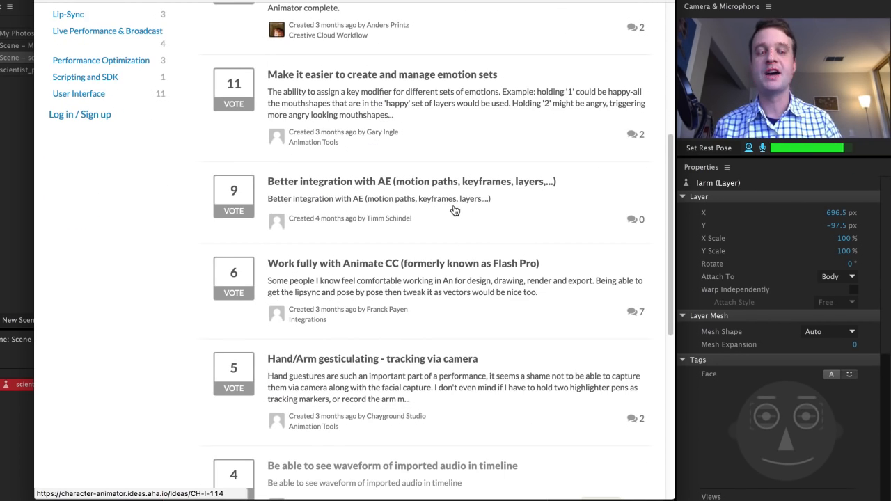
{"action": "scroll", "coordinate": [454, 210], "scroll_direction": "down", "scroll_amount": 2}
{"action": "scroll", "coordinate": [448, 242], "scroll_direction": "down", "scroll_amount": 3}
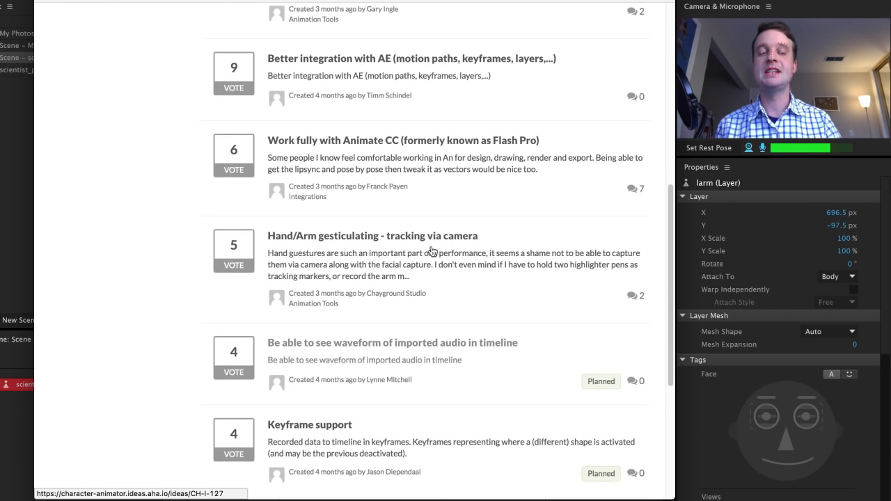
{"action": "scroll", "coordinate": [458, 271], "scroll_direction": "down", "scroll_amount": 4}
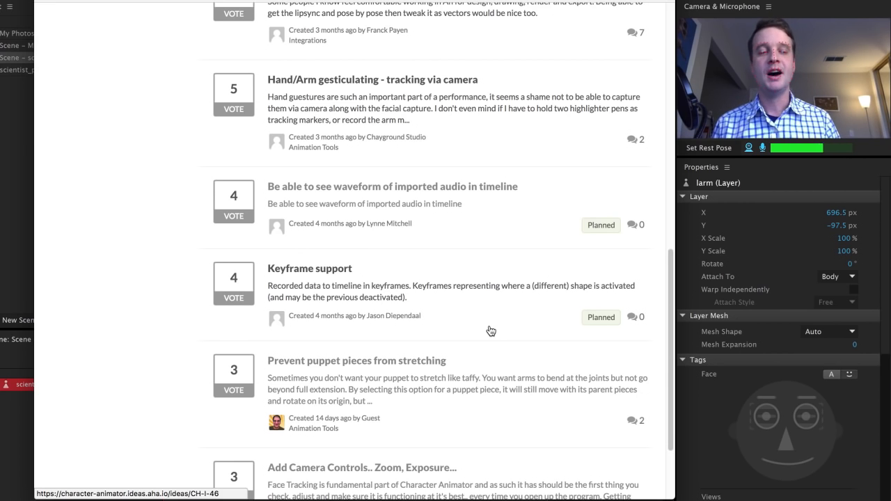
{"action": "scroll", "coordinate": [493, 331], "scroll_direction": "down", "scroll_amount": 3}
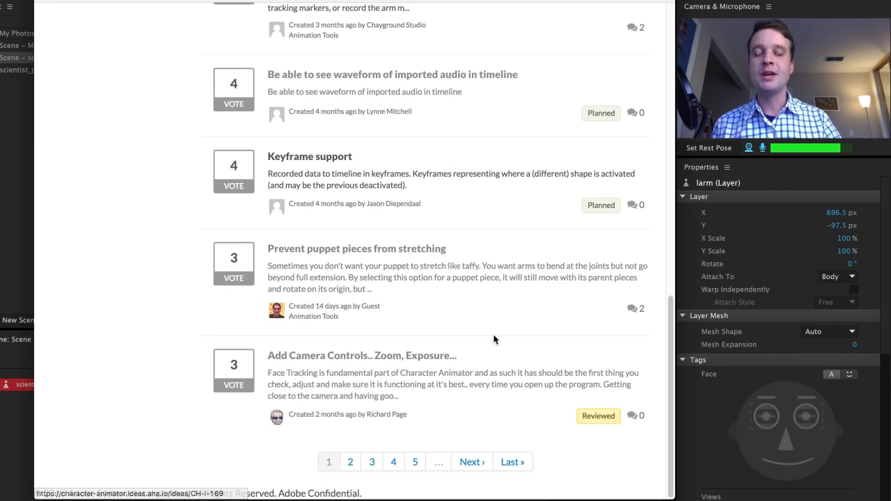
{"action": "scroll", "coordinate": [493, 334], "scroll_direction": "up", "scroll_amount": 6}
{"action": "scroll", "coordinate": [494, 339], "scroll_direction": "up", "scroll_amount": 5}
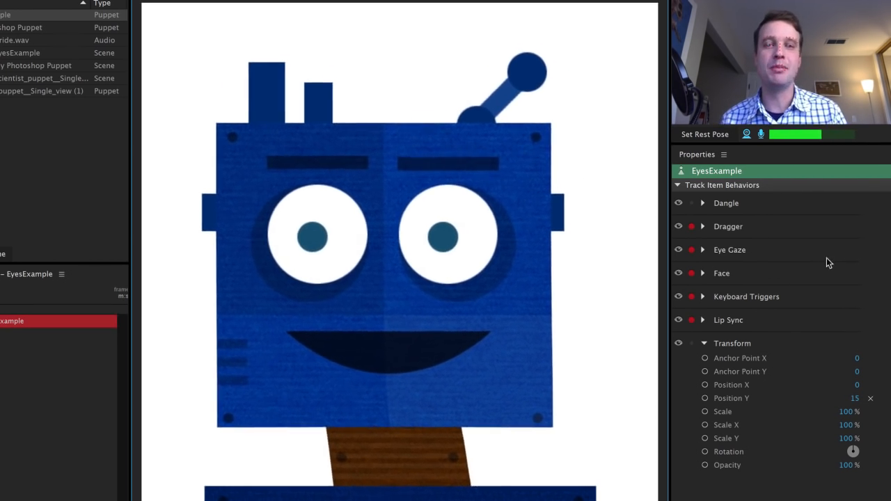
Step: Examine the EyesExample puppet's rig, checking the face tags and nesting of the Head, Left Eye, Right Eye, blink and pupil layers
{"action": "left_click", "coordinate": [182, 2]}
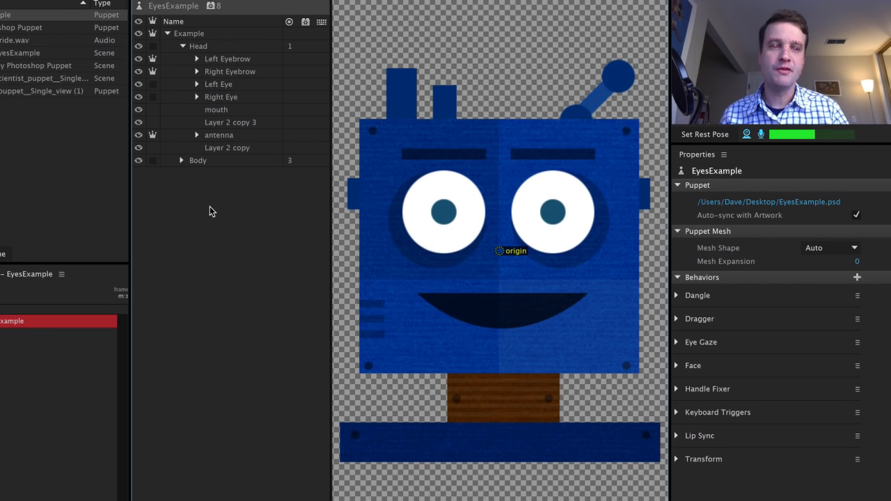
{"action": "left_click", "coordinate": [221, 49]}
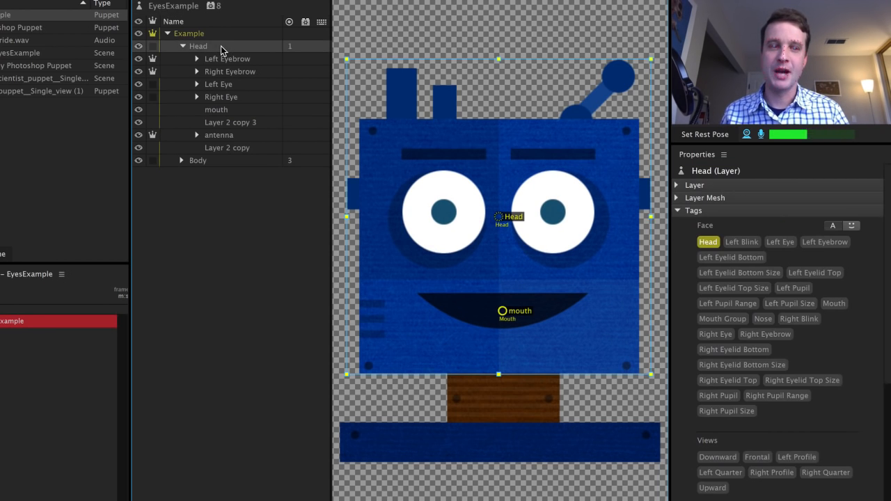
{"action": "left_click", "coordinate": [210, 86]}
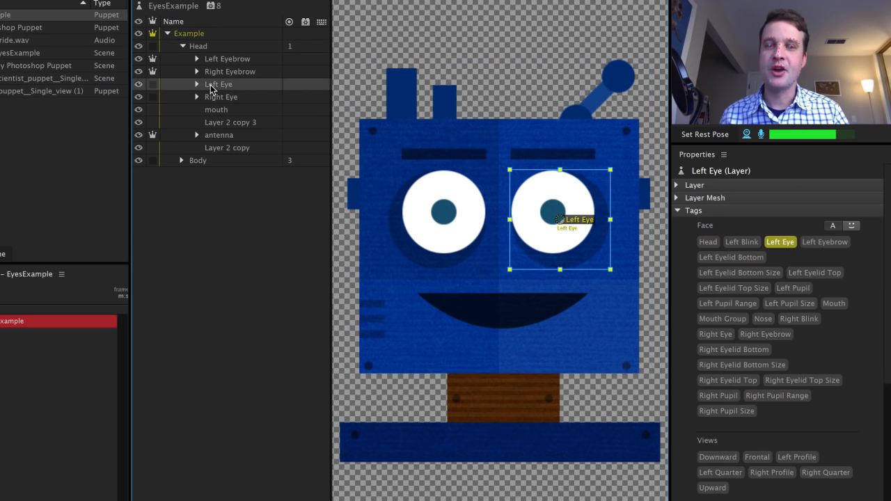
{"action": "left_click", "coordinate": [251, 98]}
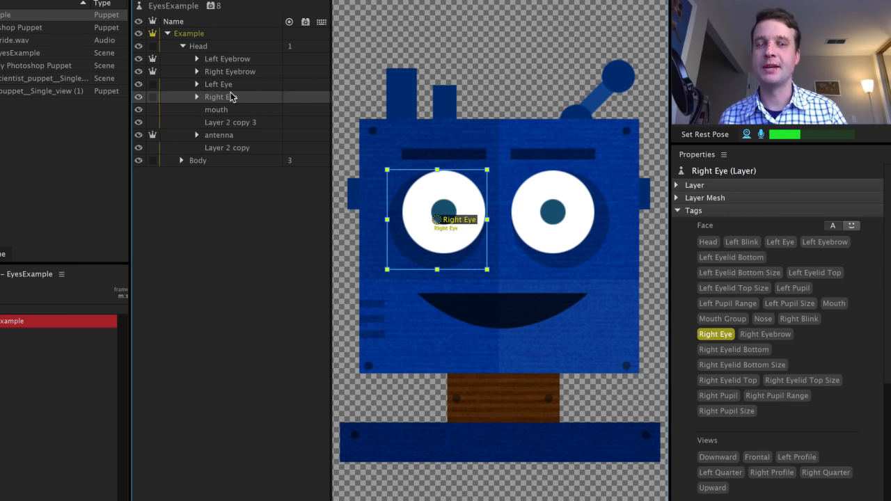
{"action": "left_click", "coordinate": [198, 85]}
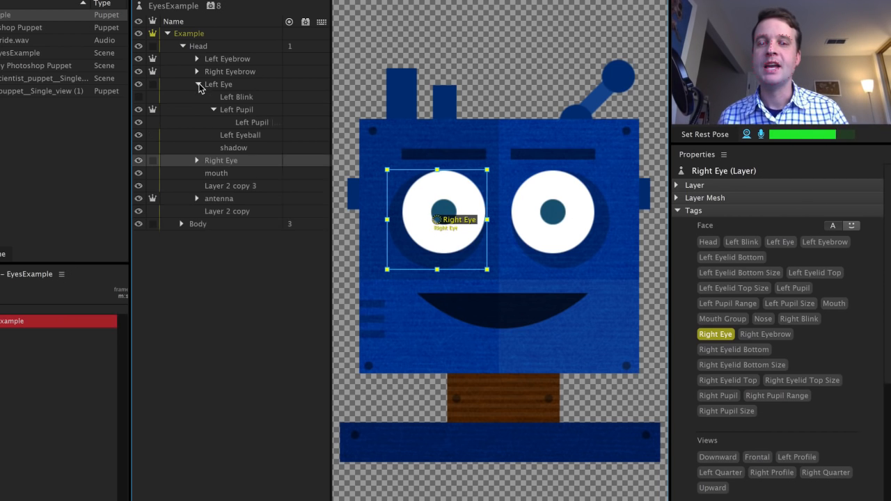
{"action": "left_click", "coordinate": [197, 160]}
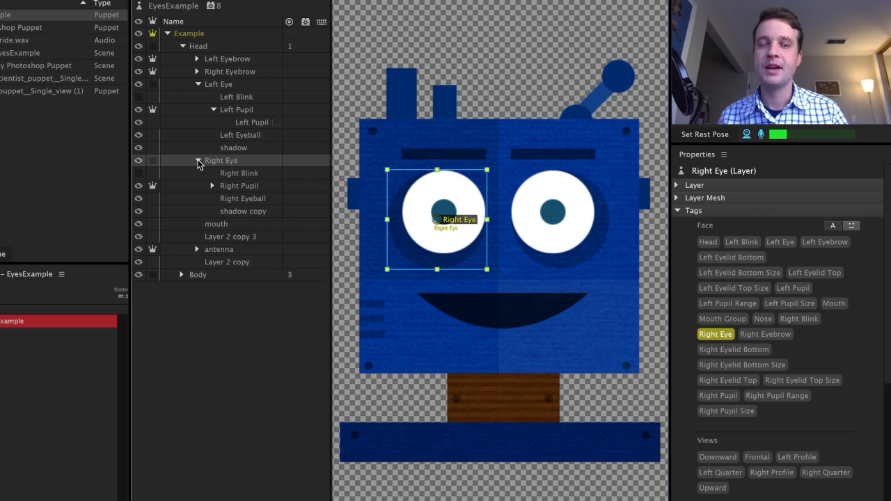
{"action": "left_click", "coordinate": [234, 84]}
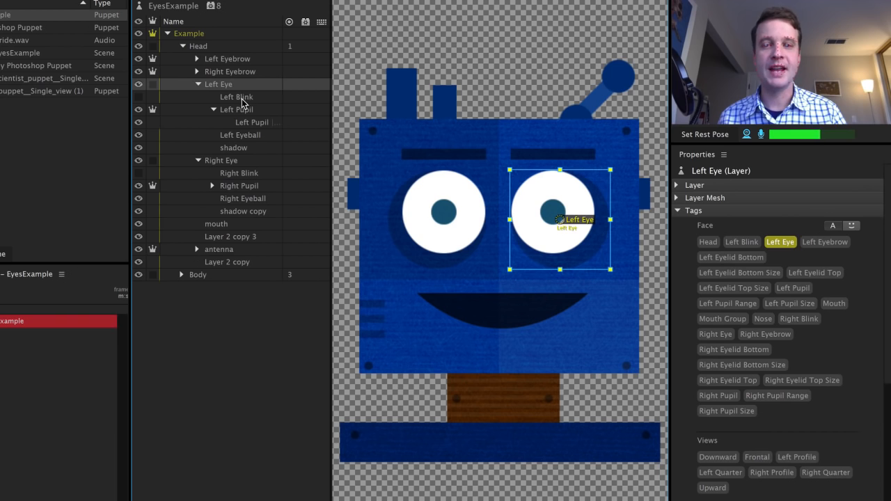
{"action": "left_click", "coordinate": [243, 99]}
{"action": "left_click", "coordinate": [246, 112]}
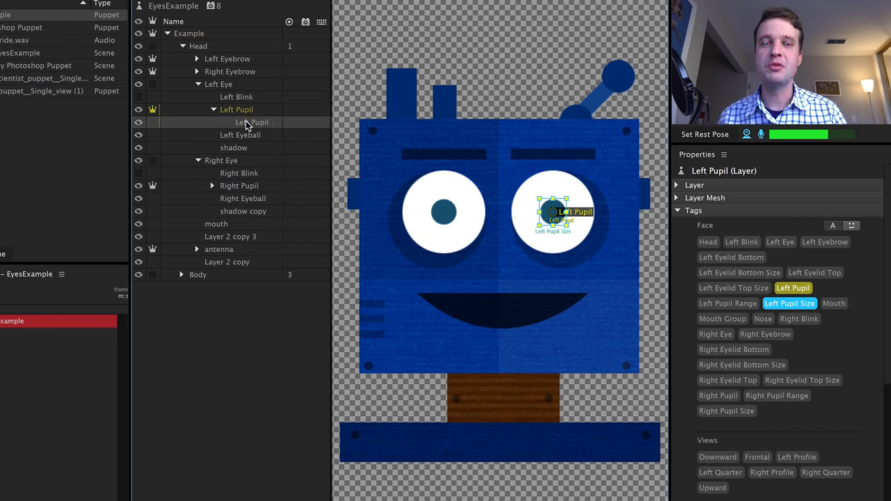
{"action": "left_click", "coordinate": [213, 110]}
{"action": "left_click", "coordinate": [213, 110]}
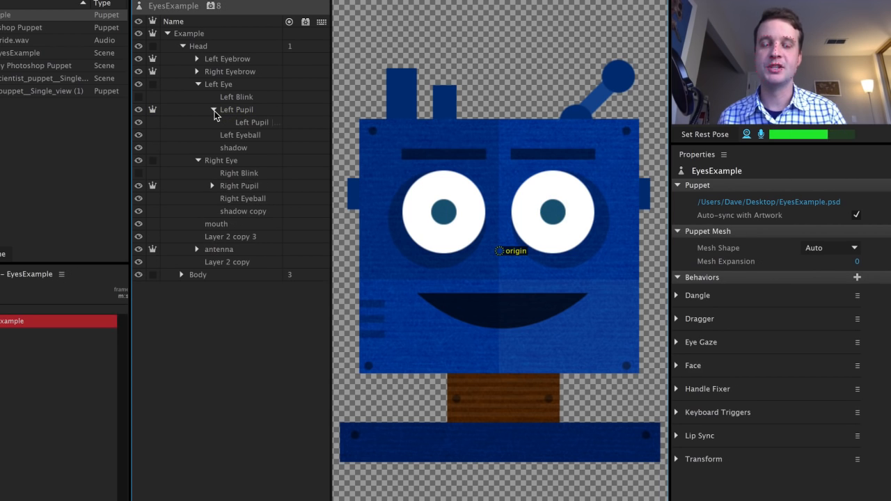
Step: Examine the contents of the Left Eye group and compare the face tags on its eyeball, shadow and group layers with the Right Eye
{"action": "left_click", "coordinate": [214, 111]}
{"action": "left_click", "coordinate": [213, 111]}
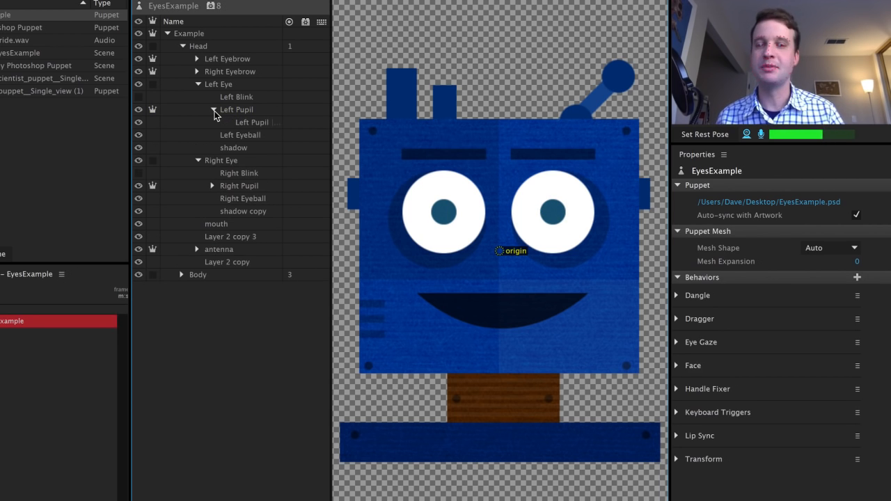
{"action": "left_click", "coordinate": [213, 111]}
{"action": "left_click", "coordinate": [248, 110]}
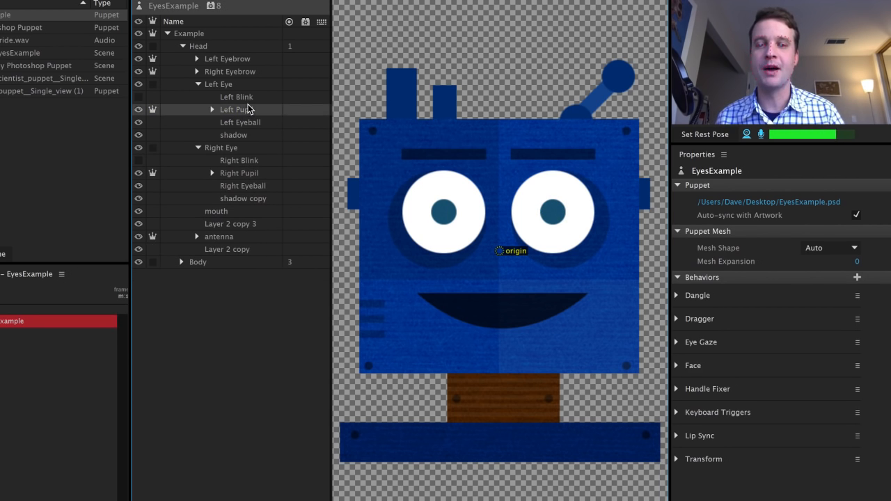
{"action": "left_click", "coordinate": [252, 126]}
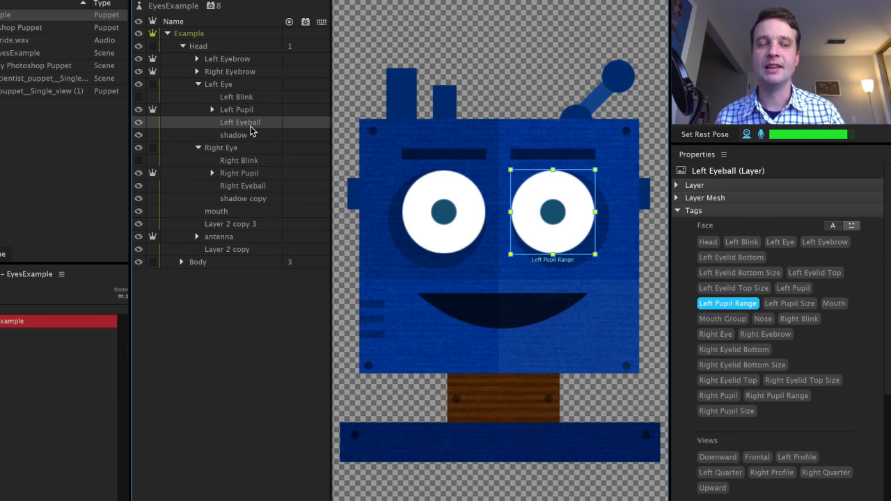
{"action": "left_click", "coordinate": [238, 139]}
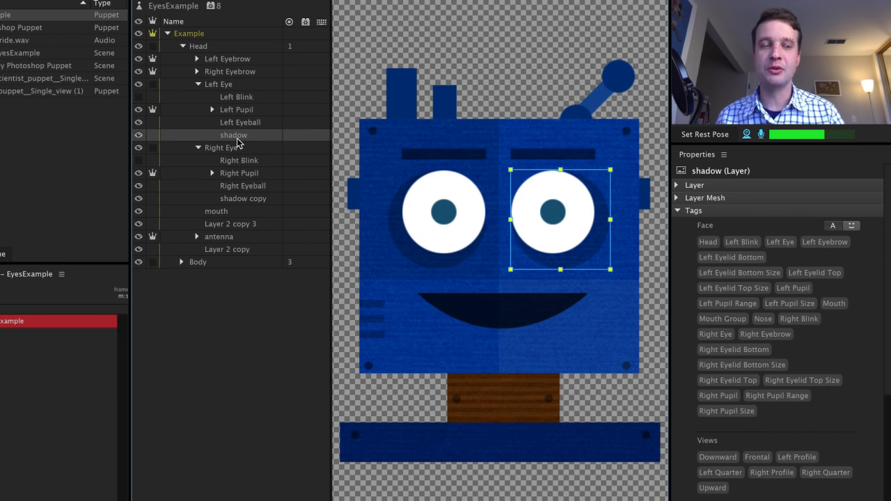
{"action": "left_click", "coordinate": [237, 148]}
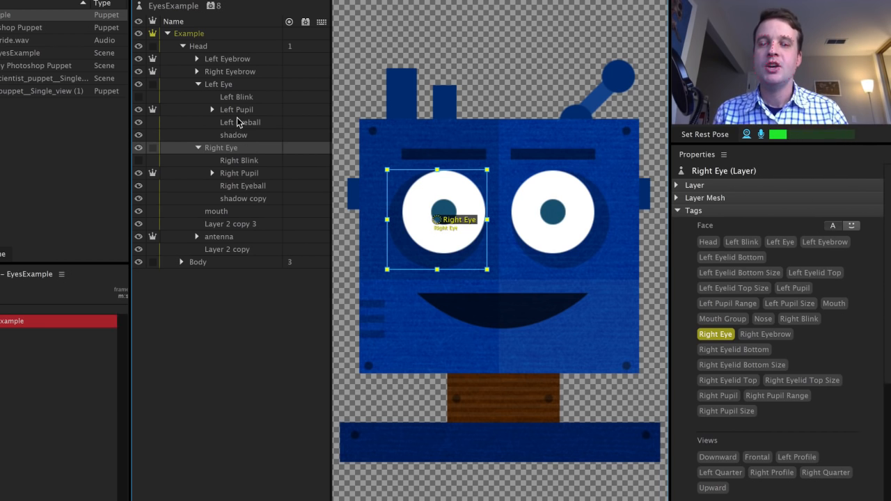
{"action": "left_click", "coordinate": [203, 84]}
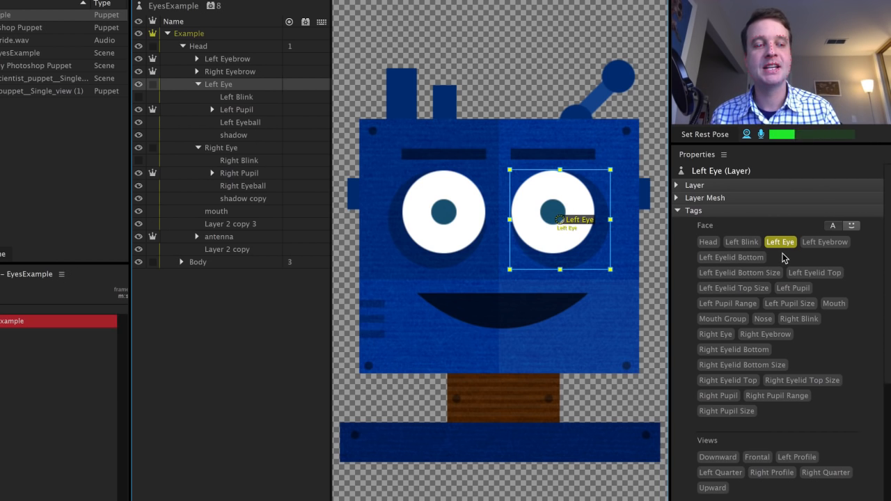
{"action": "left_click", "coordinate": [851, 226]}
{"action": "left_click", "coordinate": [833, 226]}
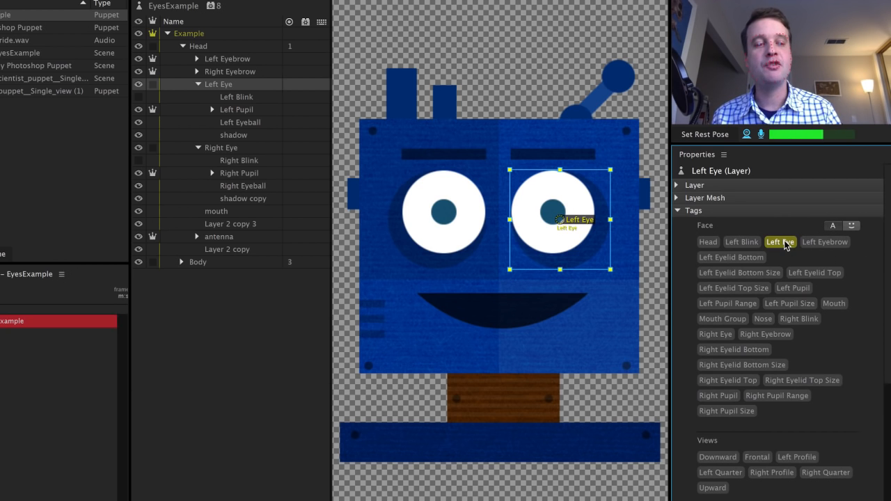
{"action": "mouse_move", "coordinate": [785, 245]}
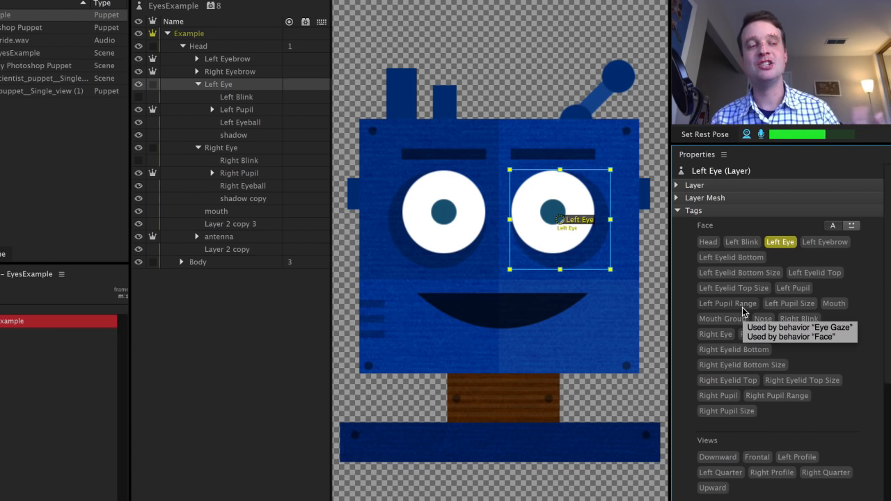
Step: Preview the Left Blink artwork by temporarily showing the layer over the eye and hiding it again
{"action": "left_click", "coordinate": [243, 99]}
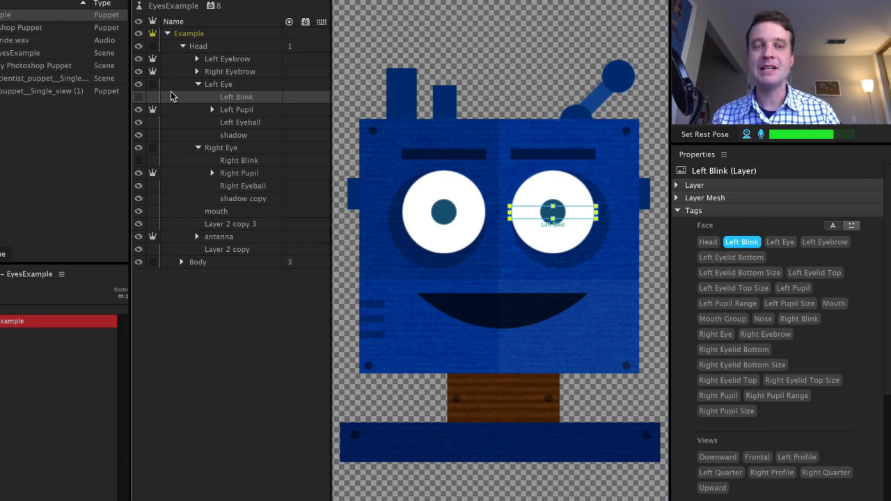
{"action": "left_click", "coordinate": [140, 98]}
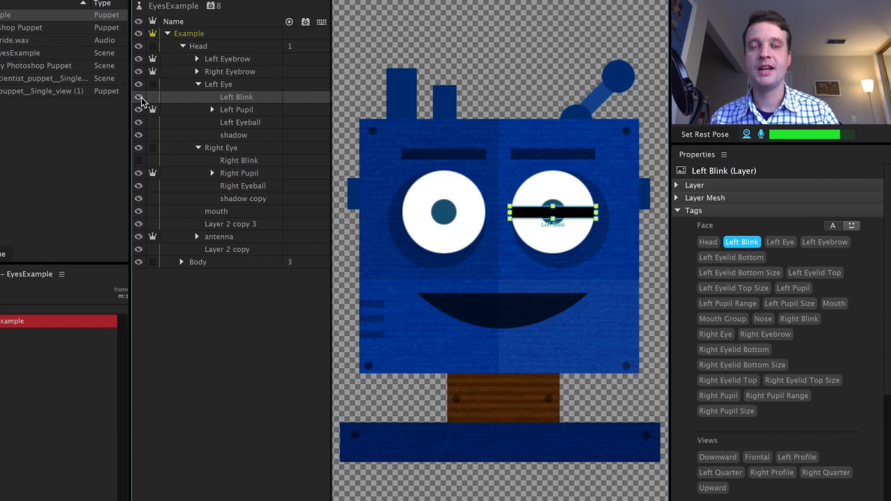
{"action": "left_click", "coordinate": [140, 99]}
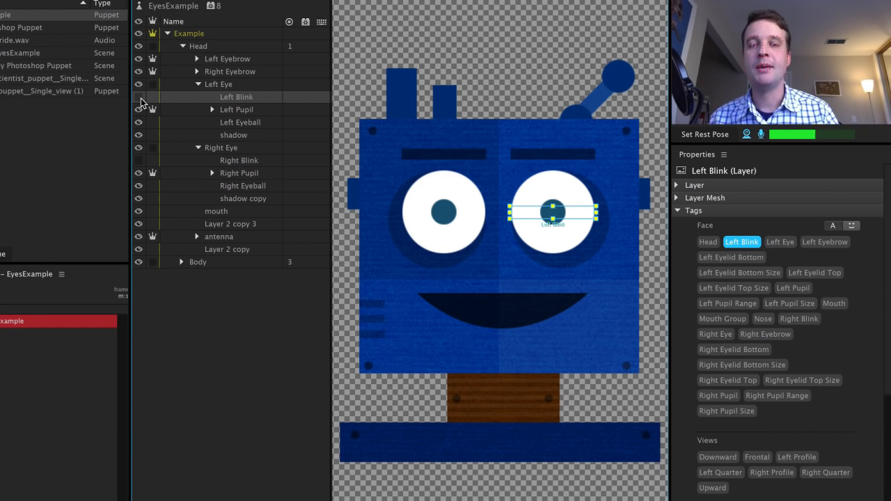
{"action": "left_click", "coordinate": [140, 98]}
{"action": "left_click", "coordinate": [141, 98]}
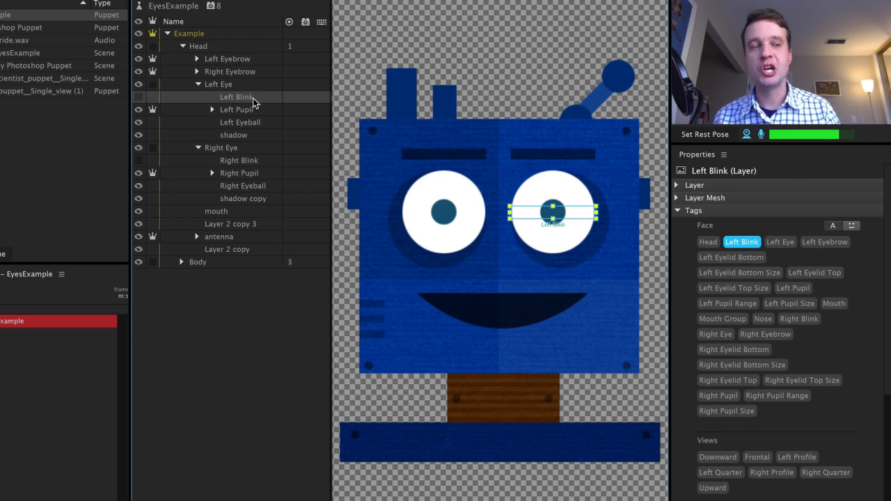
Step: Check which tags are assigned to the Left Pupil, Left Eyeball, shadow and Left Blink layers
{"action": "left_click", "coordinate": [266, 110]}
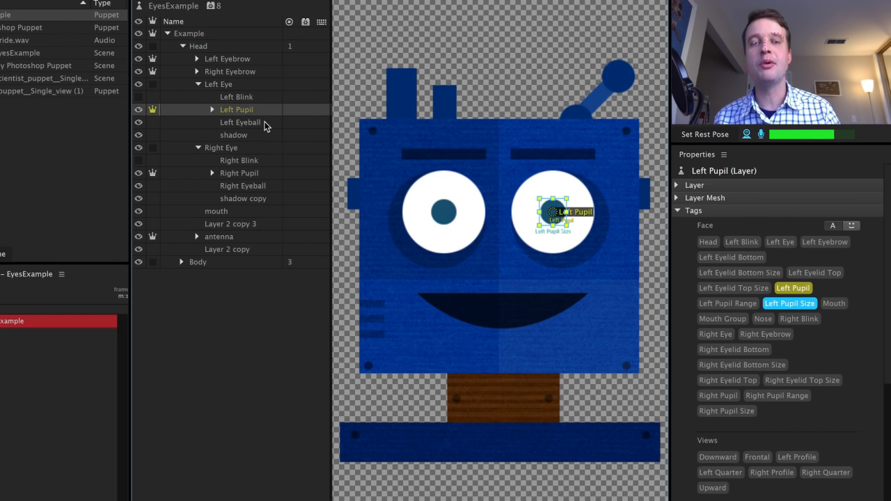
{"action": "left_click", "coordinate": [259, 122]}
{"action": "left_click", "coordinate": [262, 136]}
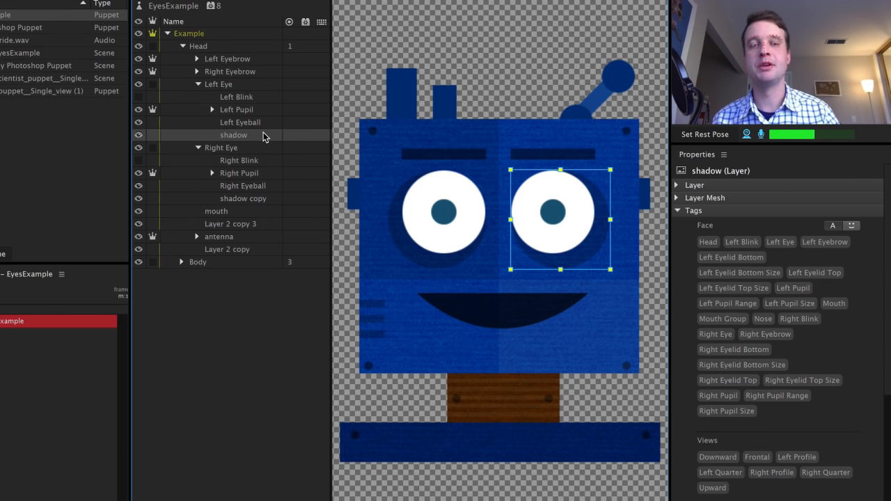
{"action": "left_click", "coordinate": [266, 97]}
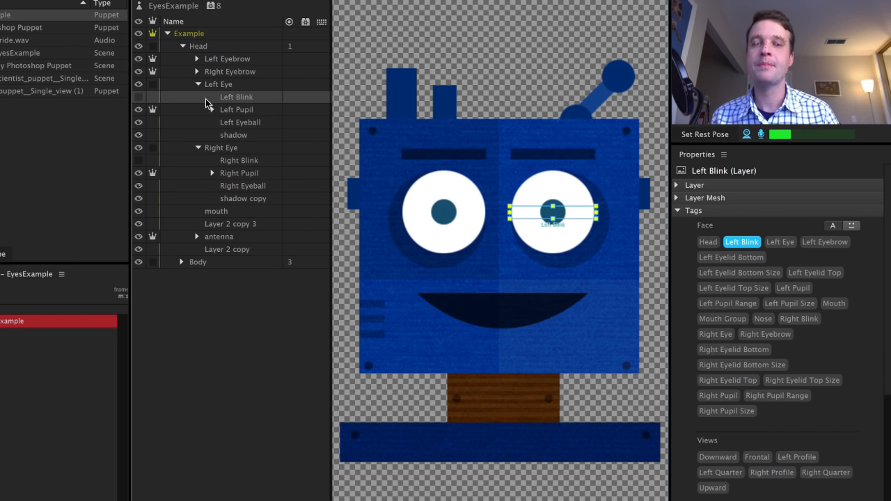
{"action": "left_click", "coordinate": [235, 112]}
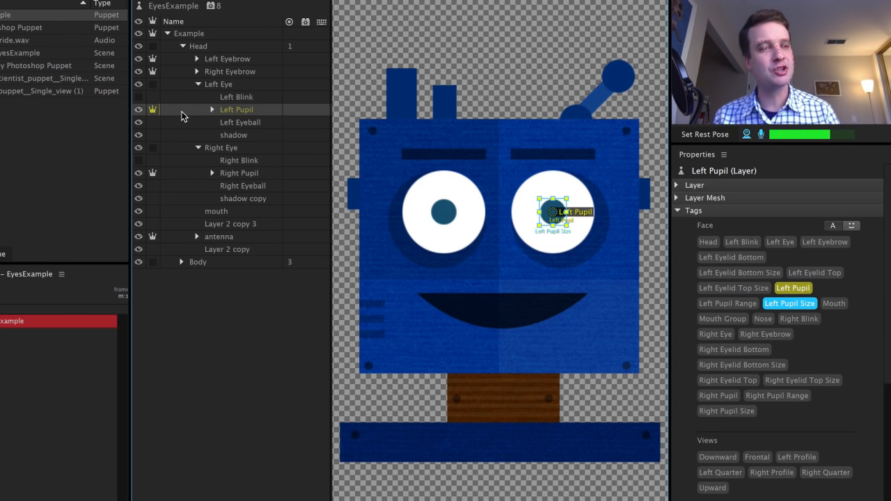
Step: Group the Left Blink layer as its own puppet and turn off independent warping for the resulting subpuppet
{"action": "left_click", "coordinate": [253, 98]}
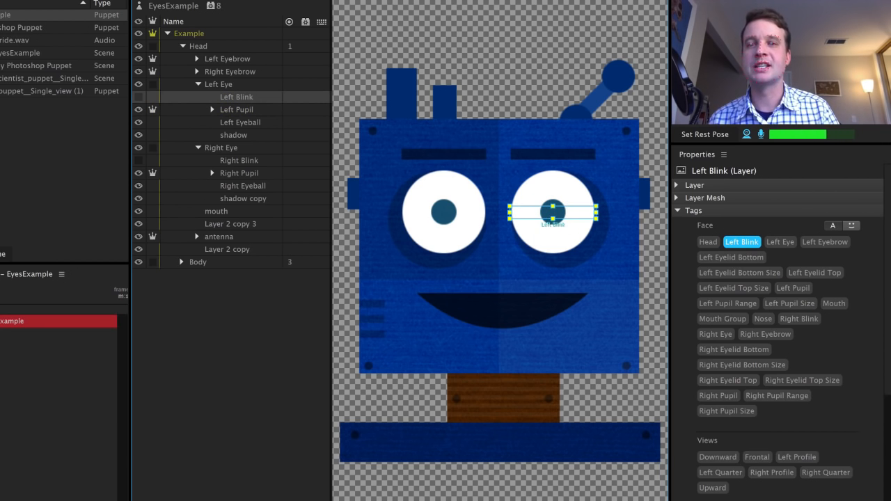
{"action": "left_click", "coordinate": [180, 0]}
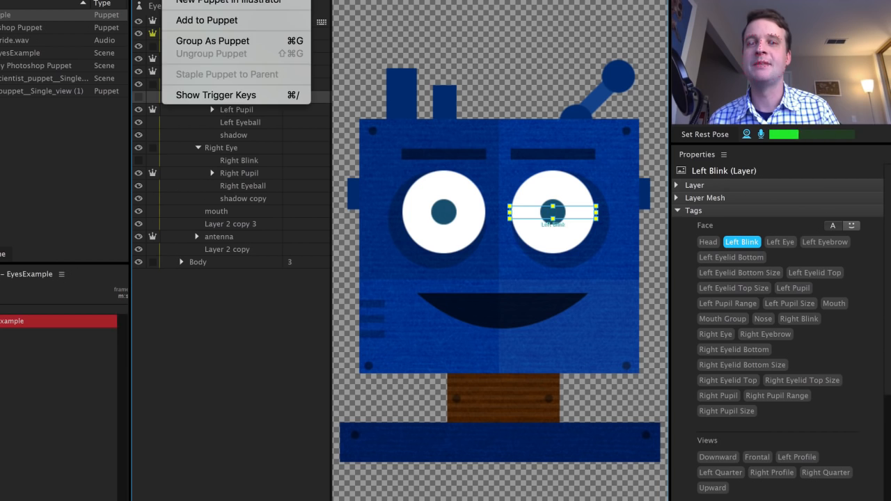
{"action": "left_click", "coordinate": [199, 40]}
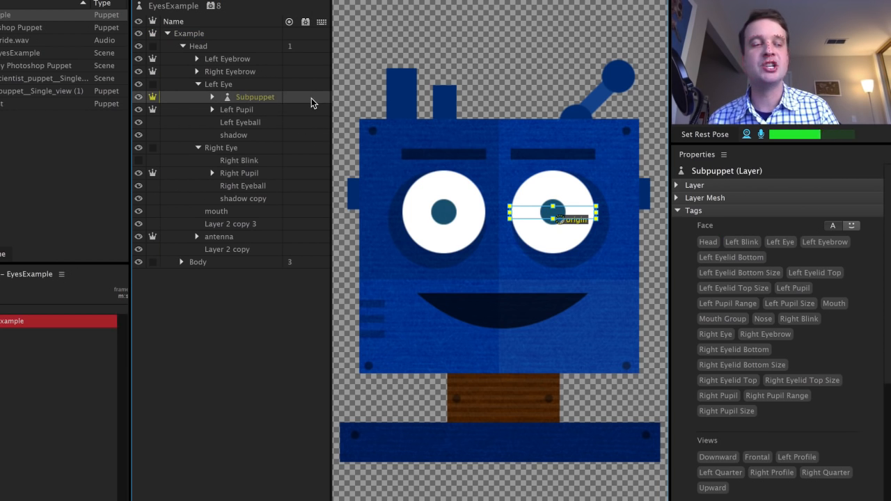
{"action": "left_click", "coordinate": [152, 97]}
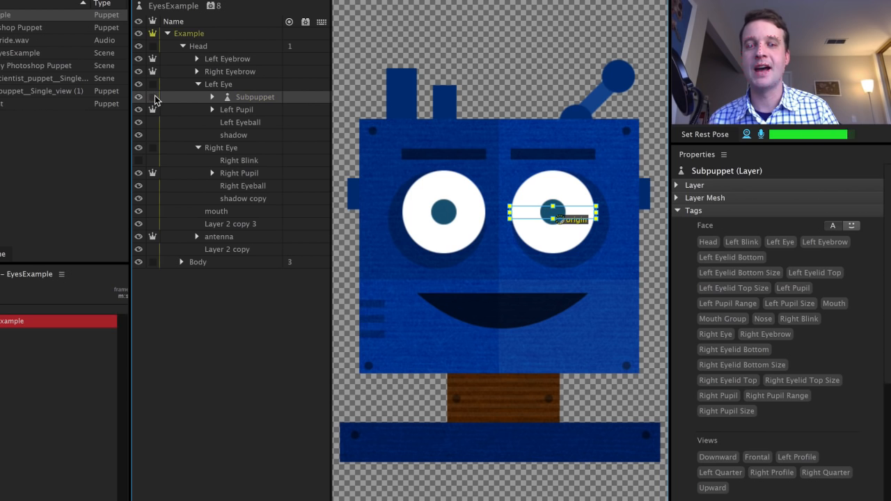
Step: Undo the subpuppet's warp changes and the grouping of the Left Blink layer
{"action": "key", "text": "ctrl+z"}
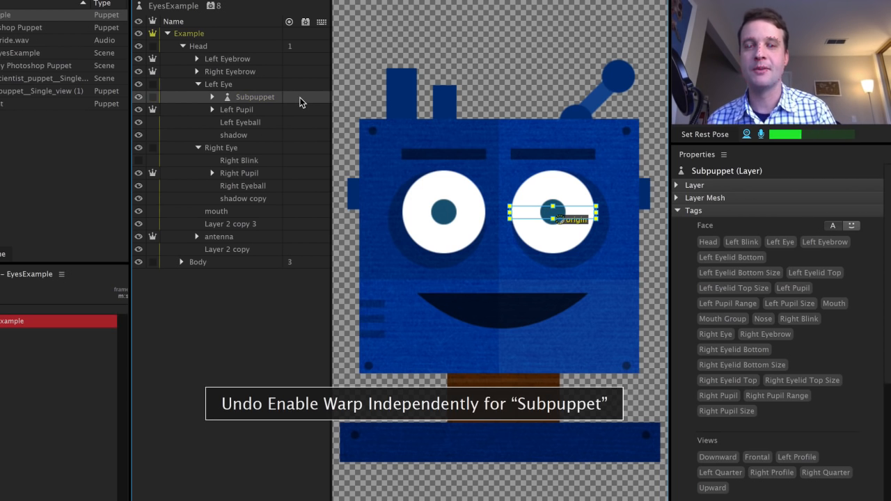
{"action": "key", "text": "ctrl+z"}
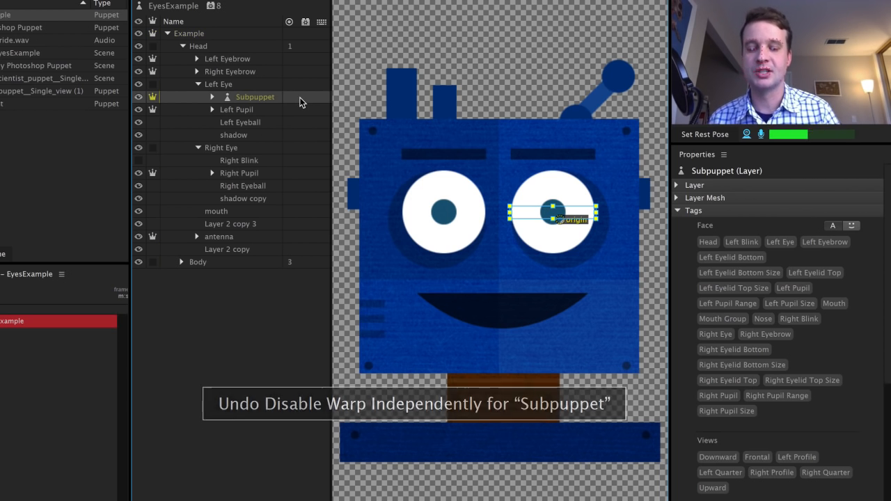
{"action": "key", "text": "ctrl+z"}
Step: Inspect the Left Pupil layer's tags and its center handle, comparing them with the Left Eyeball's range tag
{"action": "left_click", "coordinate": [193, 112]}
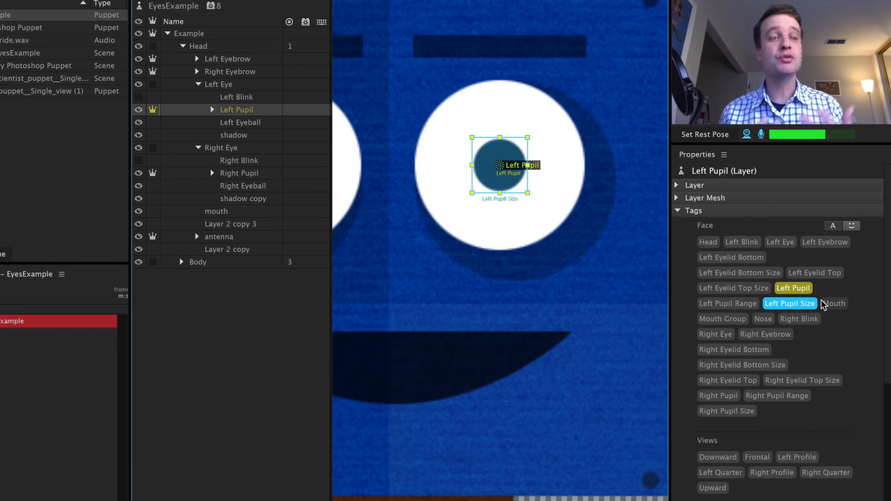
{"action": "left_click", "coordinate": [500, 166]}
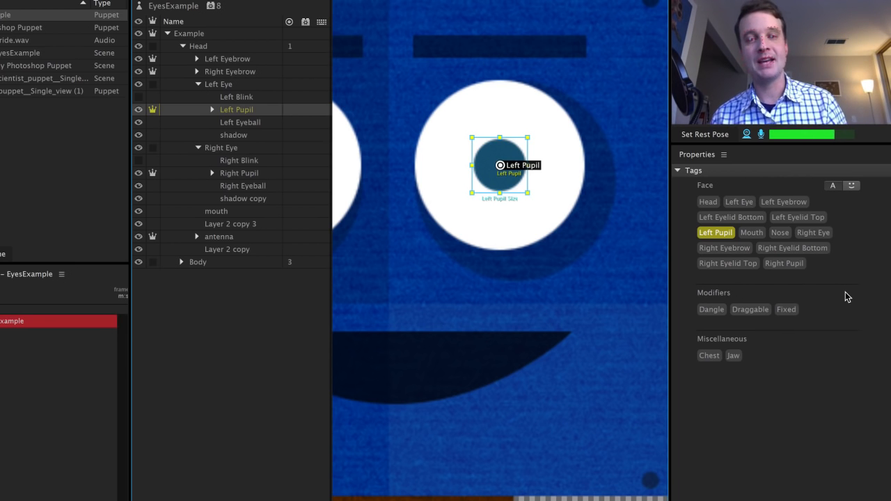
{"action": "left_click", "coordinate": [255, 120]}
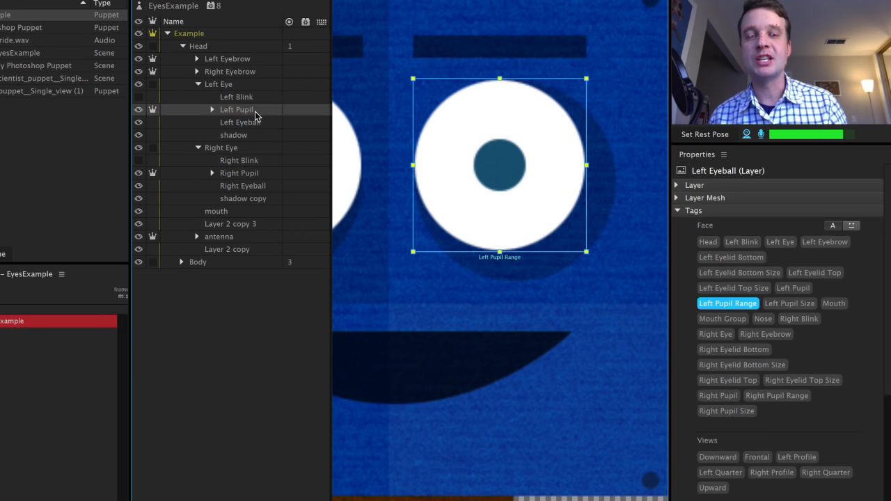
{"action": "left_click", "coordinate": [255, 111]}
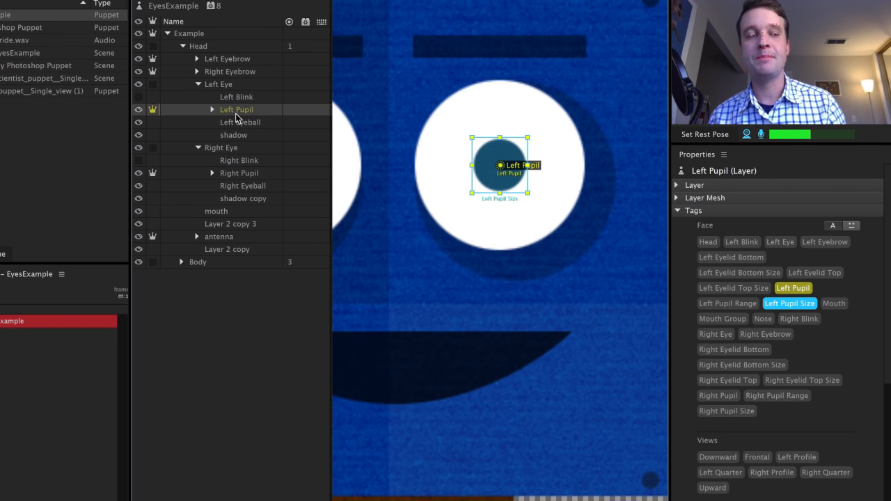
{"action": "mouse_move", "coordinate": [801, 303]}
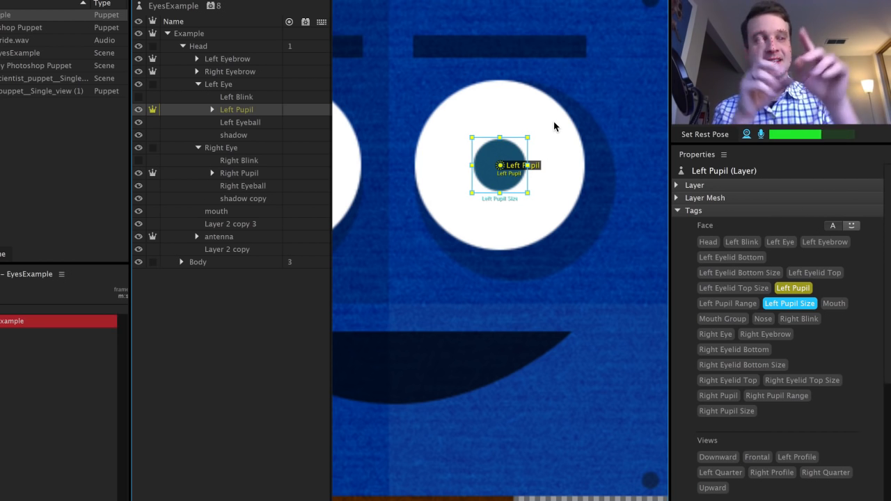
Step: Move the Left Pupil Range tag from the Left Eyeball layer to the whole Left Eye group
{"action": "left_click", "coordinate": [280, 124]}
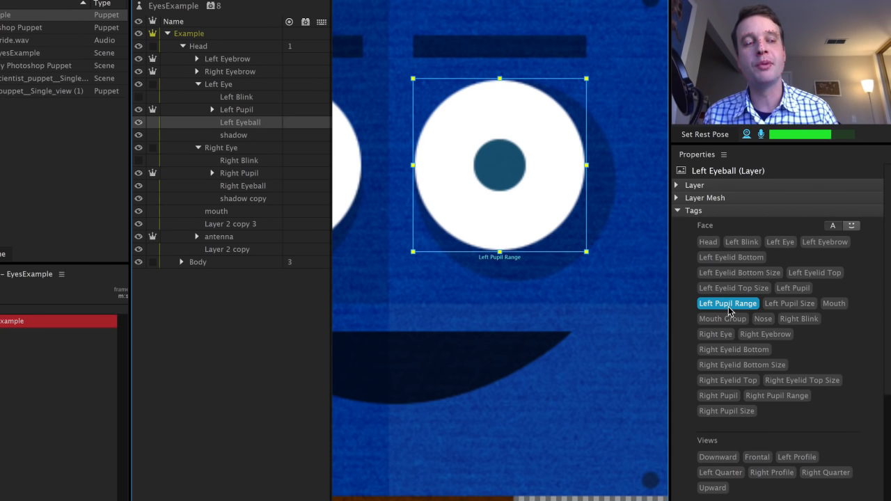
{"action": "mouse_move", "coordinate": [730, 311]}
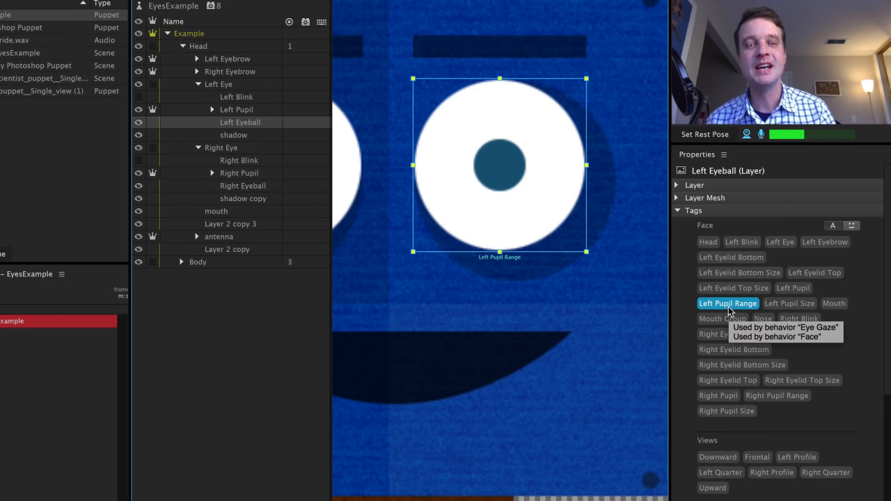
{"action": "left_click", "coordinate": [728, 311]}
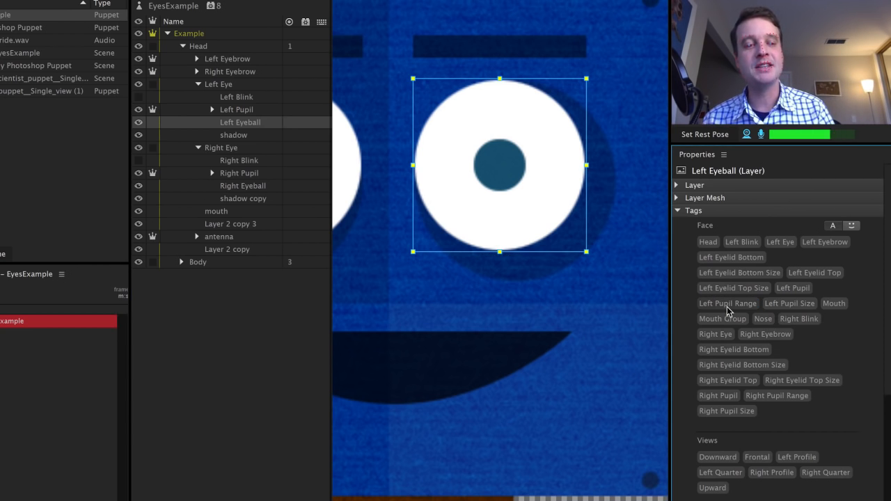
{"action": "left_click", "coordinate": [247, 79]}
{"action": "left_click", "coordinate": [246, 80]}
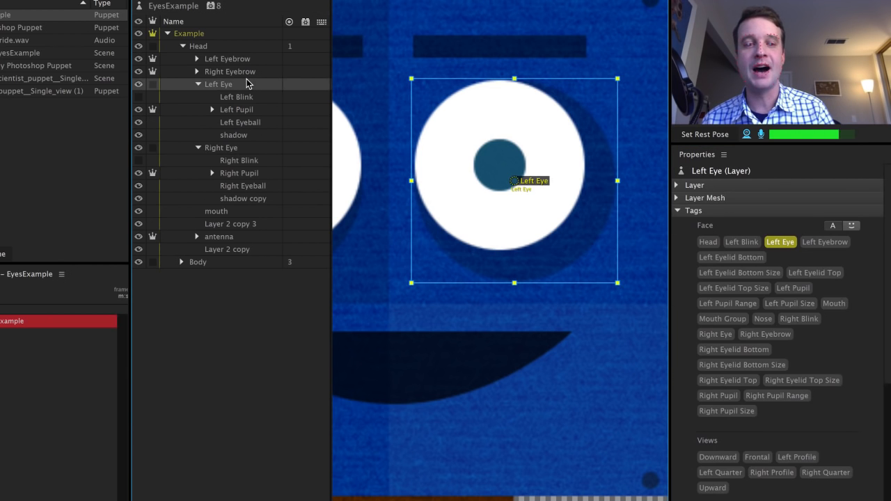
{"action": "left_click", "coordinate": [734, 304]}
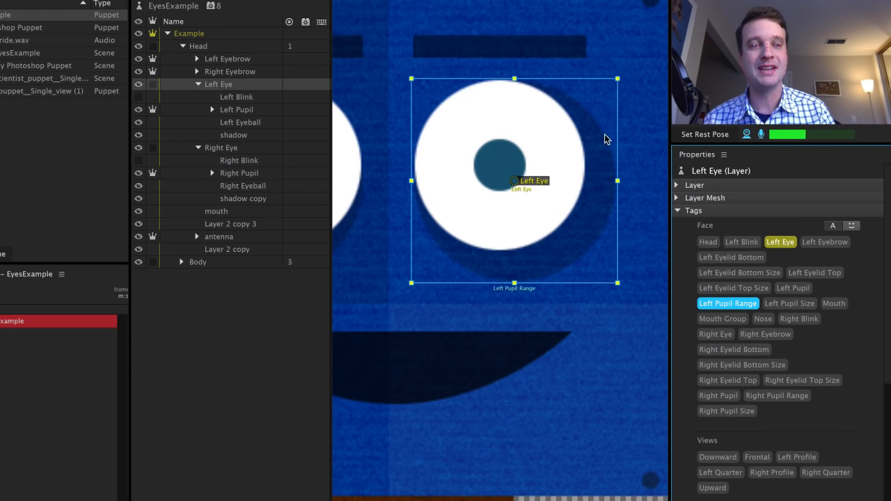
Step: Remove the Left Pupil Range tag from the Left Eye group and go back to its Left Eyeball and shadow layers
{"action": "left_click", "coordinate": [737, 305]}
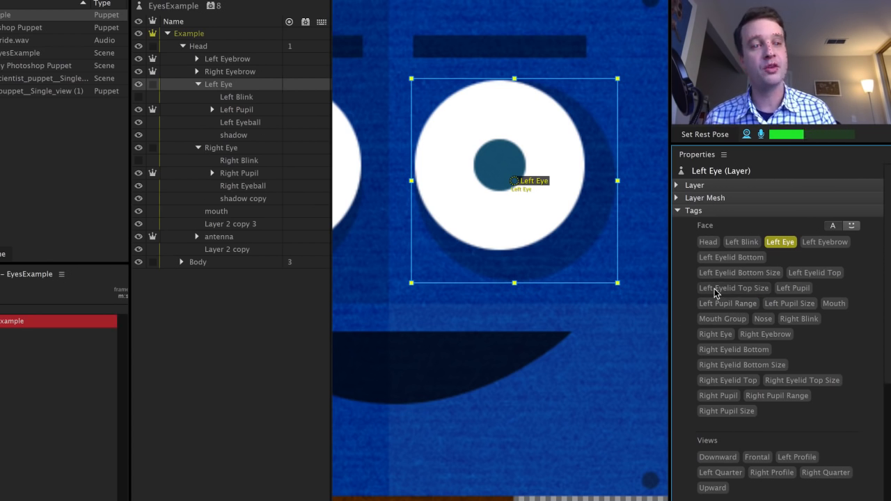
{"action": "mouse_move", "coordinate": [715, 294]}
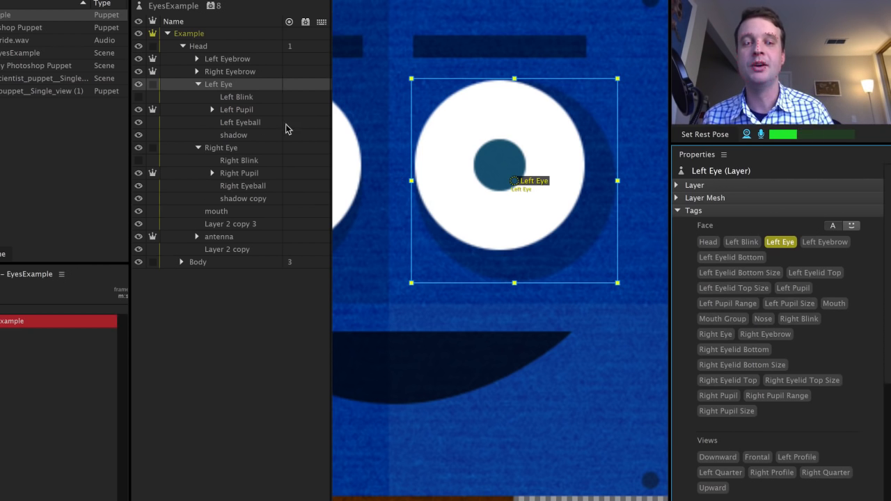
{"action": "left_click", "coordinate": [257, 122]}
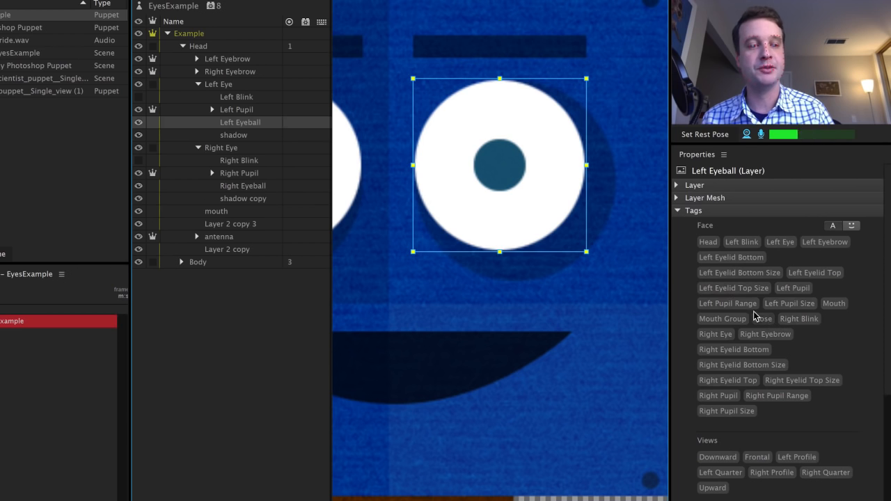
{"action": "left_click", "coordinate": [262, 137]}
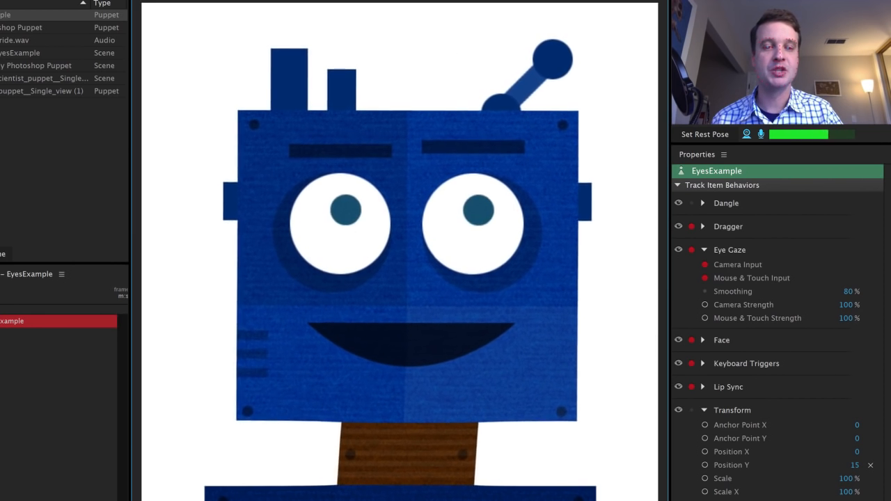
Step: Disarm Camera Input for the Eye Gaze behavior in the EyesExample scene, leaving Mouse & Touch Input to drive the pupils
{"action": "left_click", "coordinate": [706, 264]}
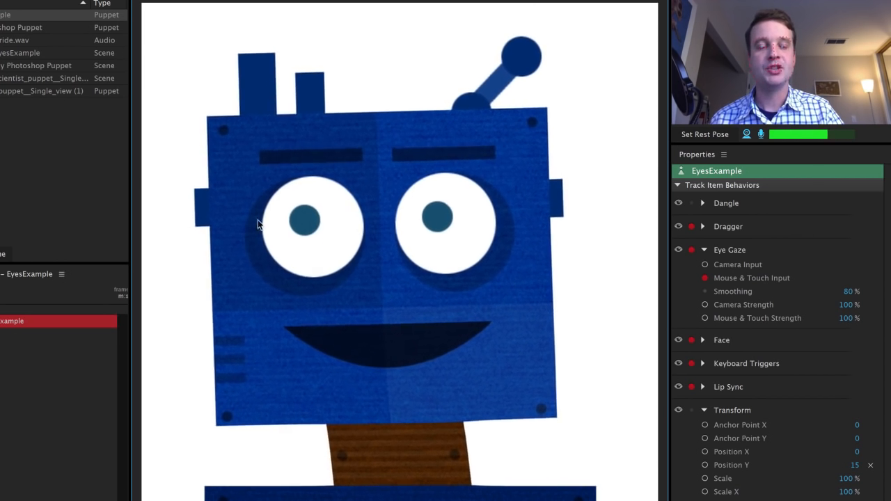
{"action": "left_click", "coordinate": [705, 265]}
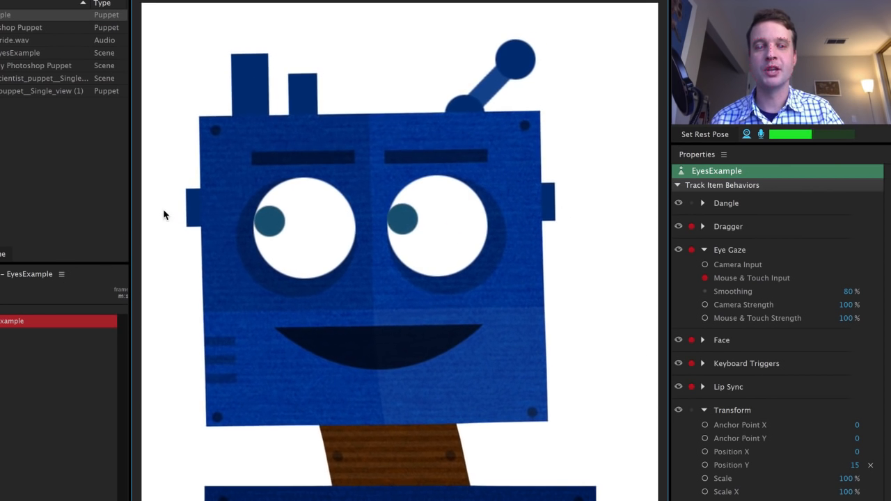